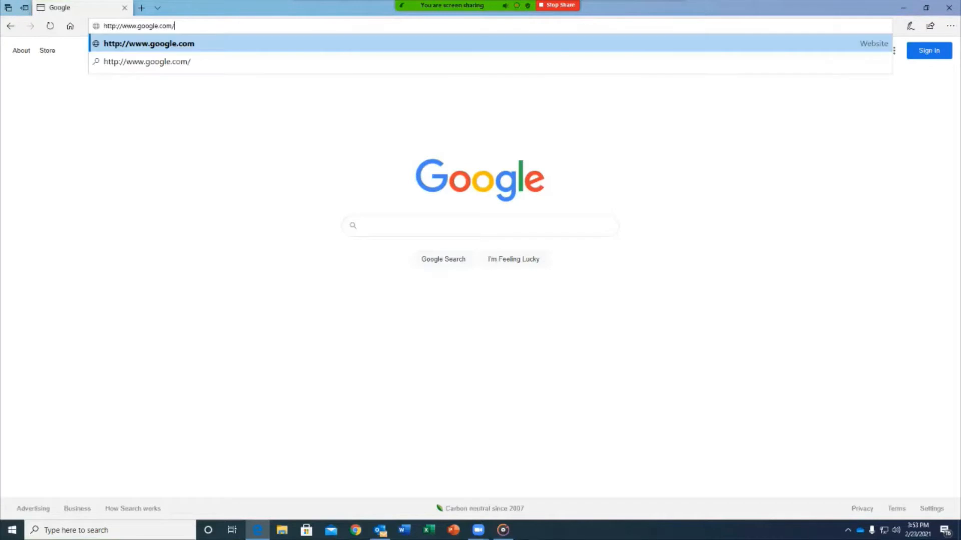
key(ctrl+a)
text(http://)
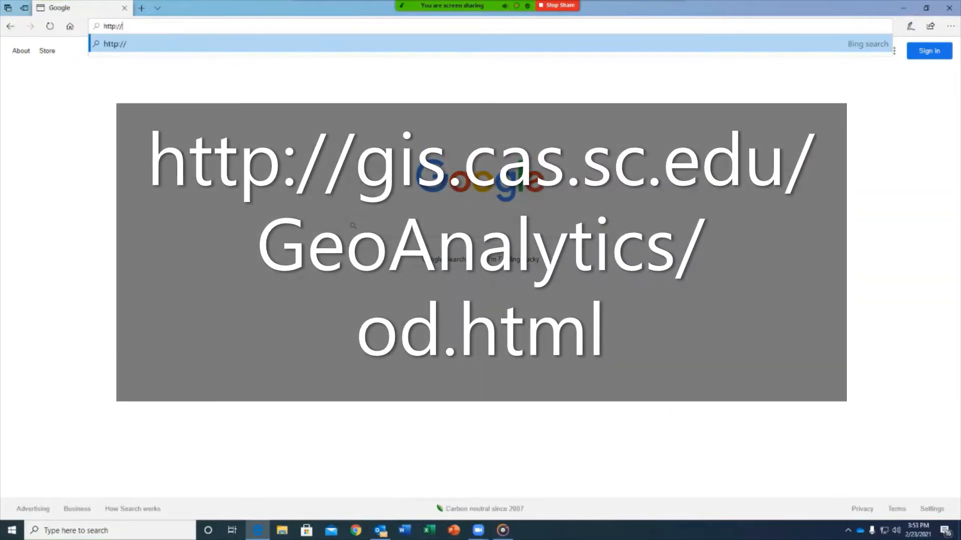
text(gis.cas.sc)
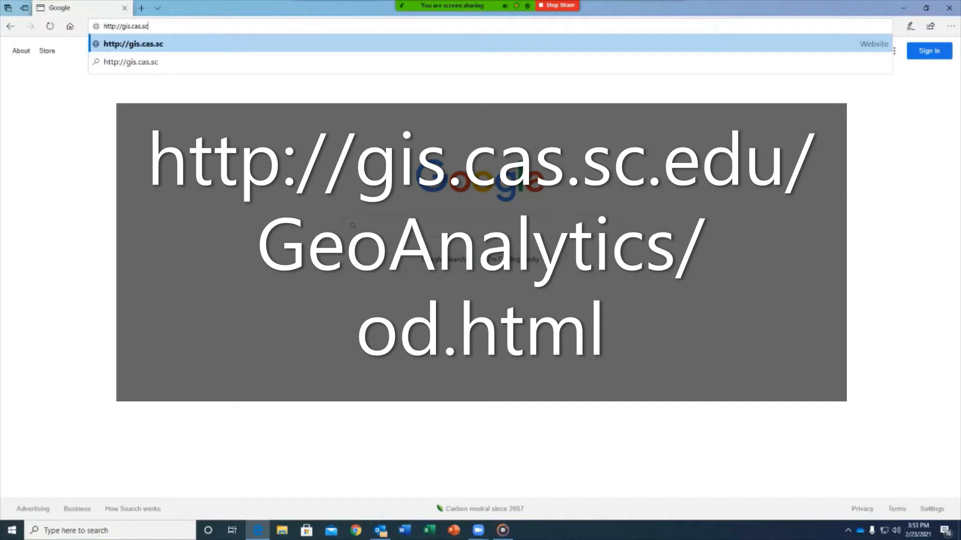
text(.edu/Geo)
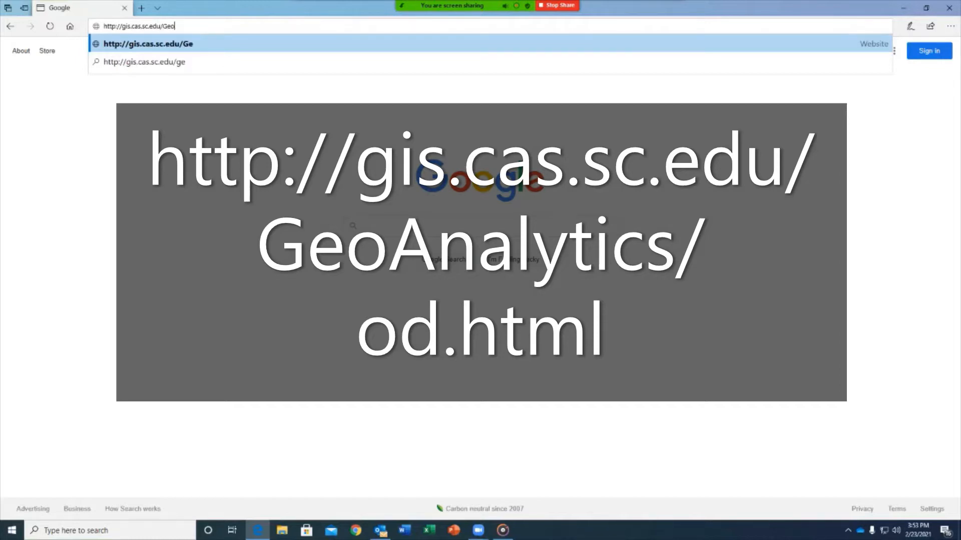
text(Analy)
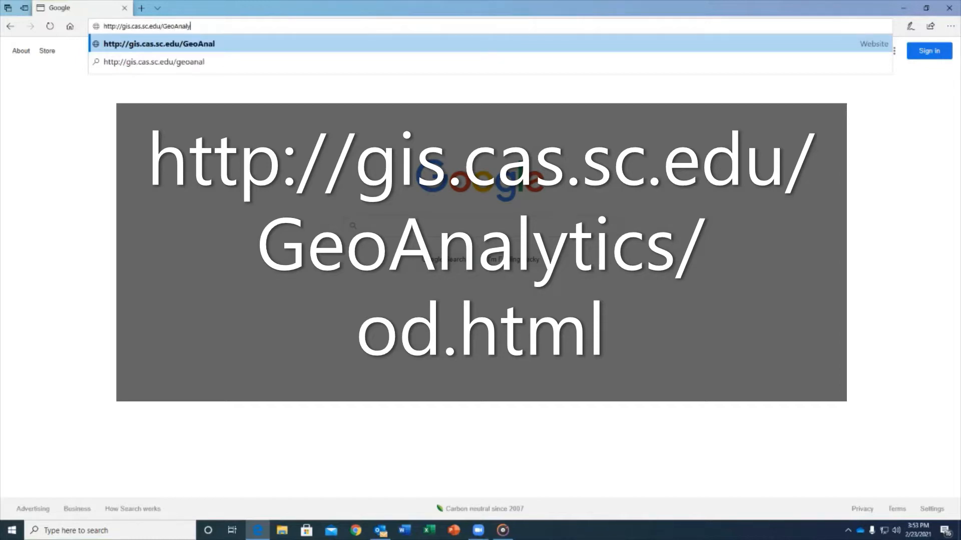
text(tics/od.html)
key(Return)
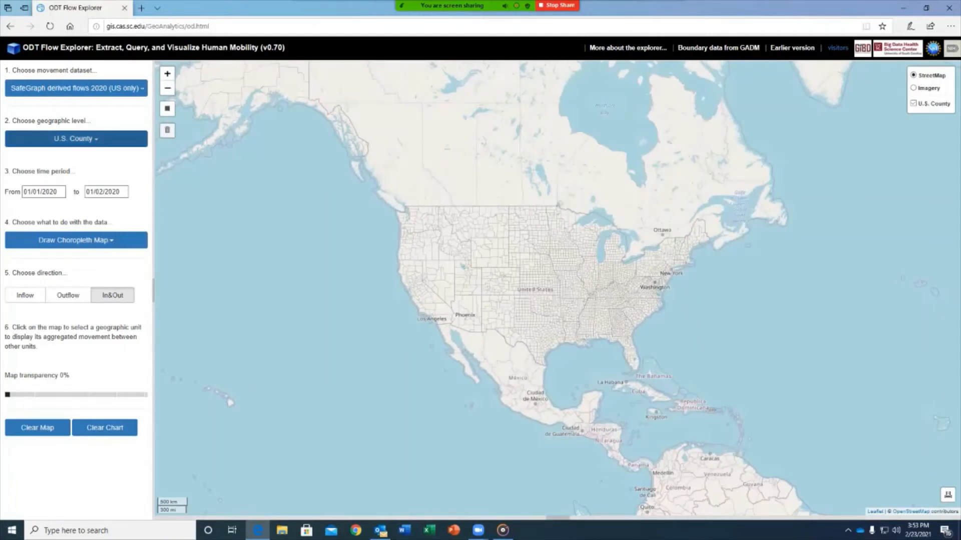
click(76, 88)
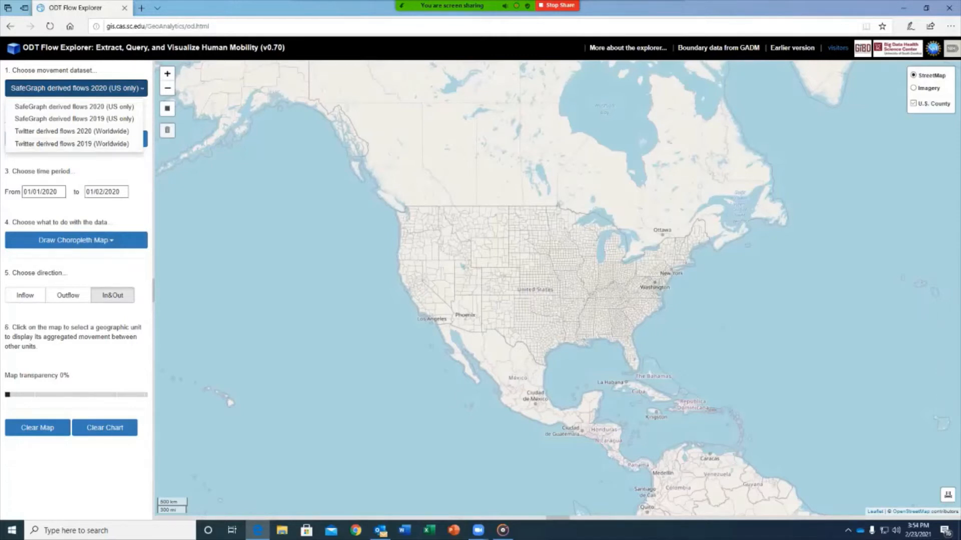
click(74, 107)
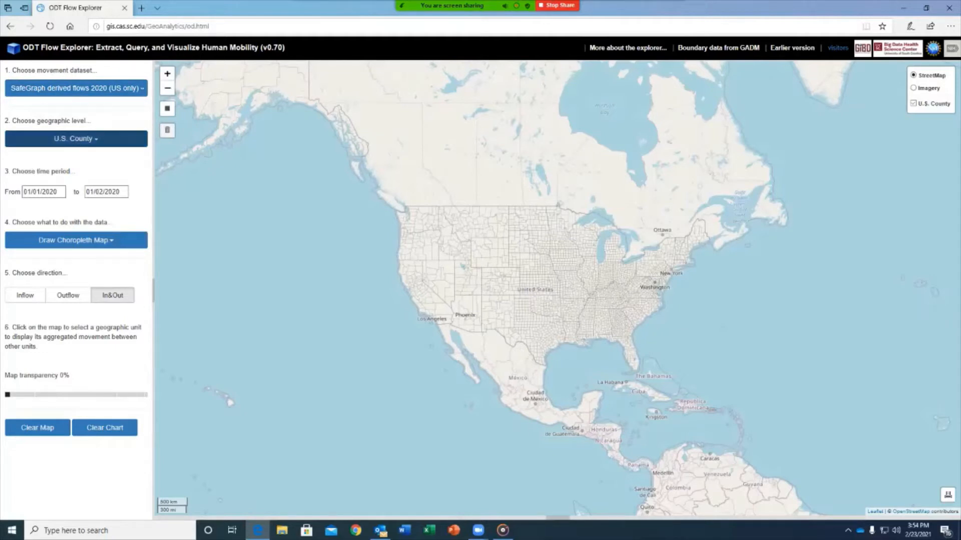
click(76, 139)
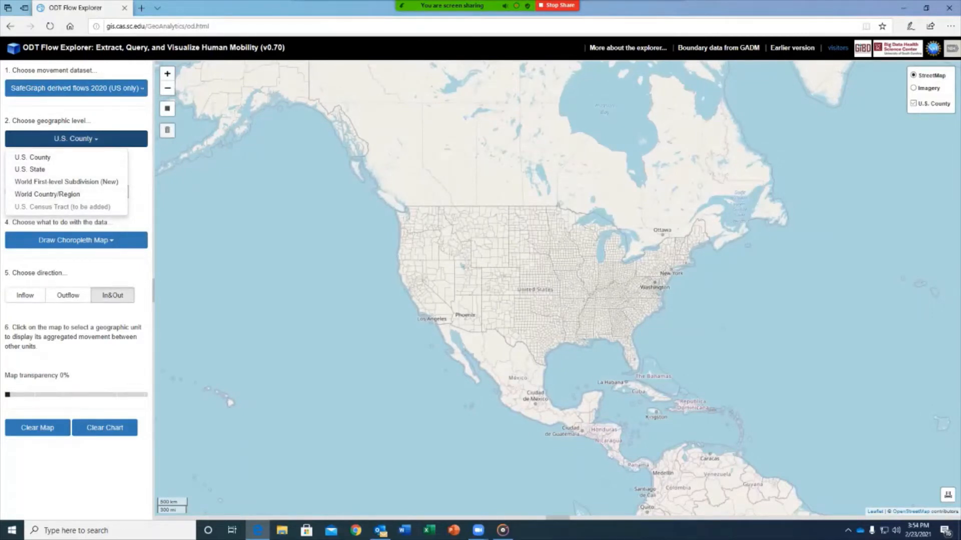
click(33, 157)
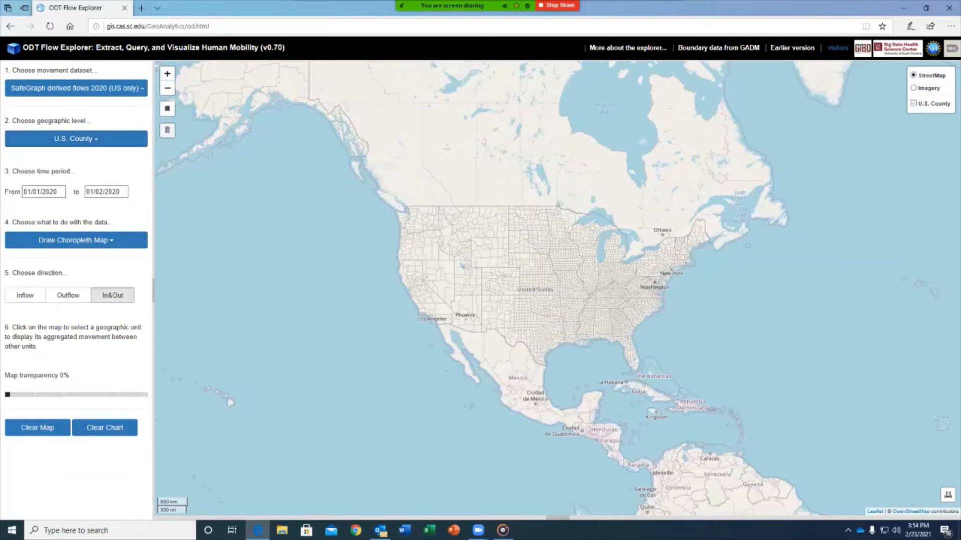
click(77, 240)
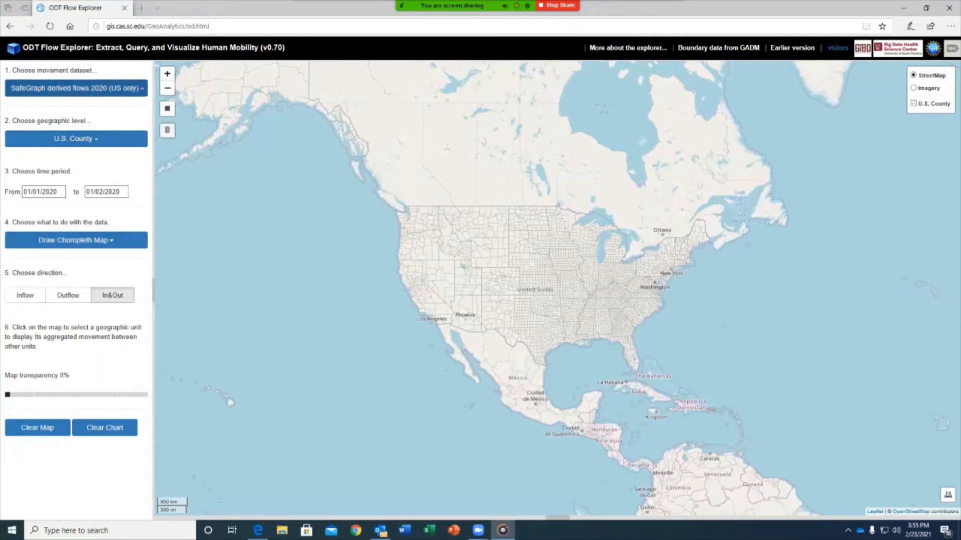
click(76, 88)
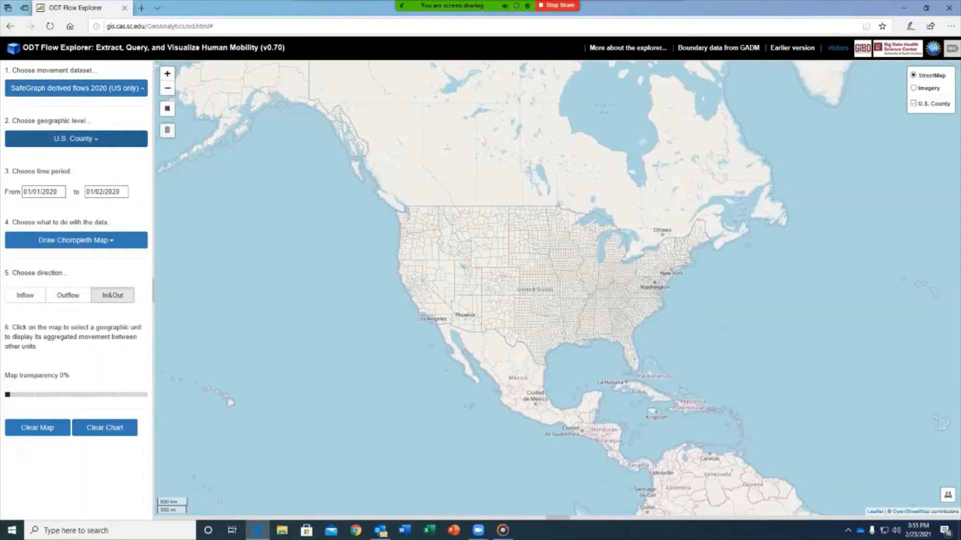
Keep U.S. County level and set the period to 03/08/2020–03/14/2020.
click(76, 139)
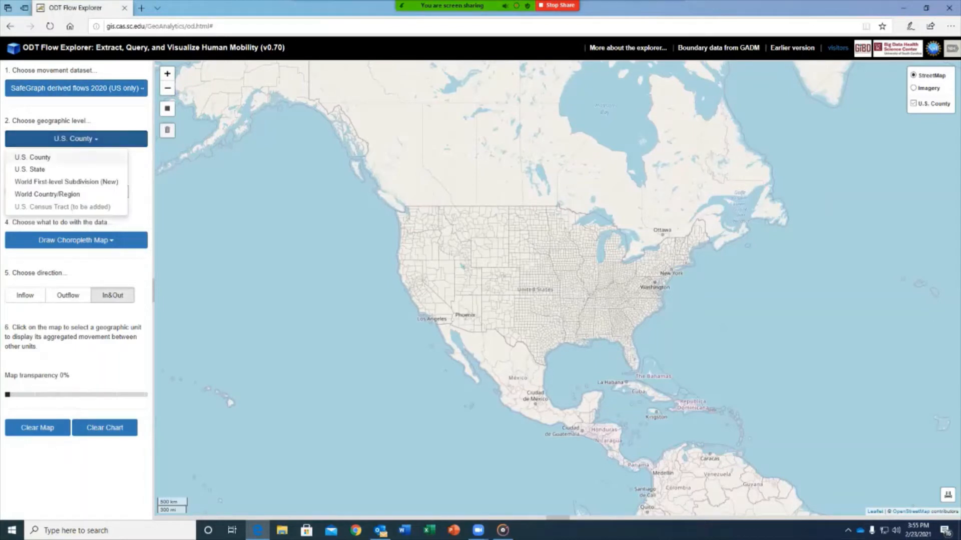
click(45, 157)
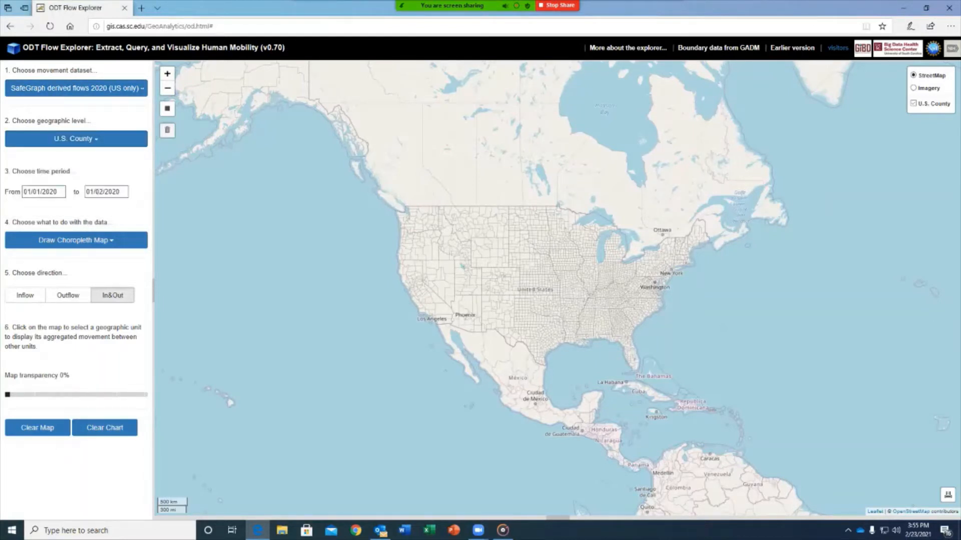
click(37, 192)
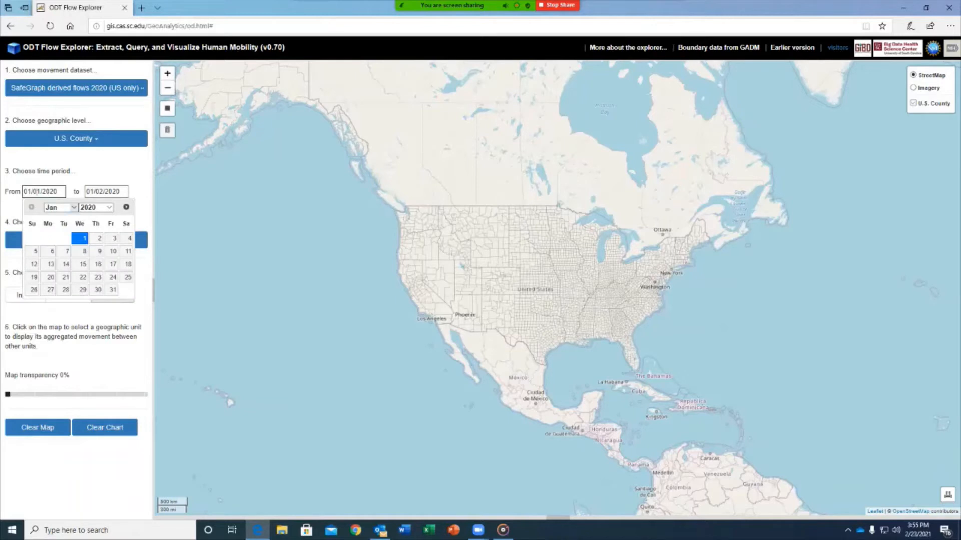
click(73, 207)
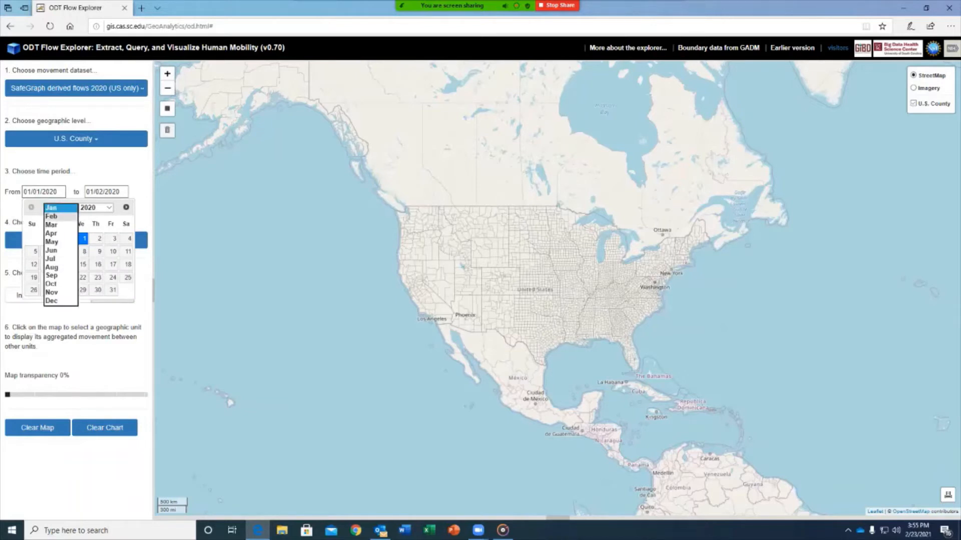
click(51, 224)
click(35, 251)
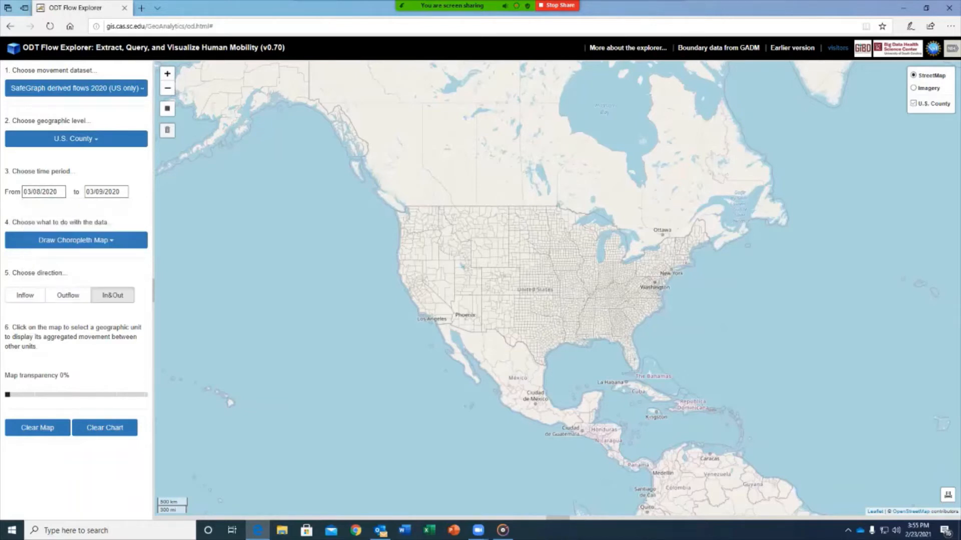
click(104, 191)
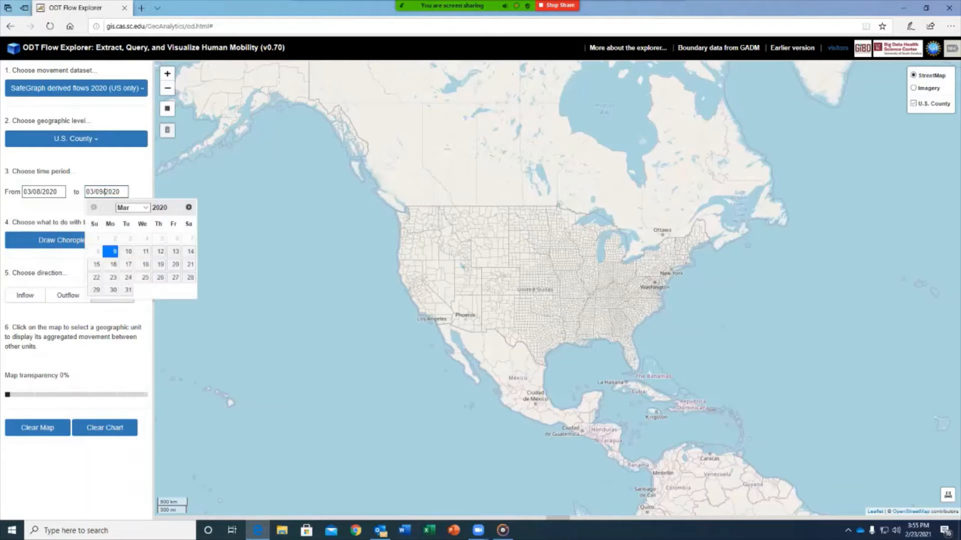
click(190, 251)
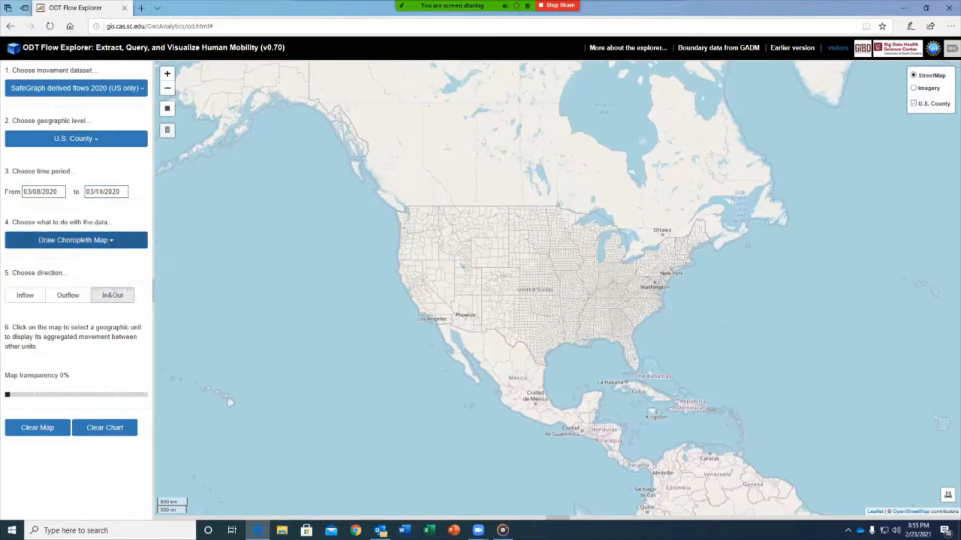
Keep Draw Choropleth Map as the analysis and set the flow direction to Inflow.
click(76, 240)
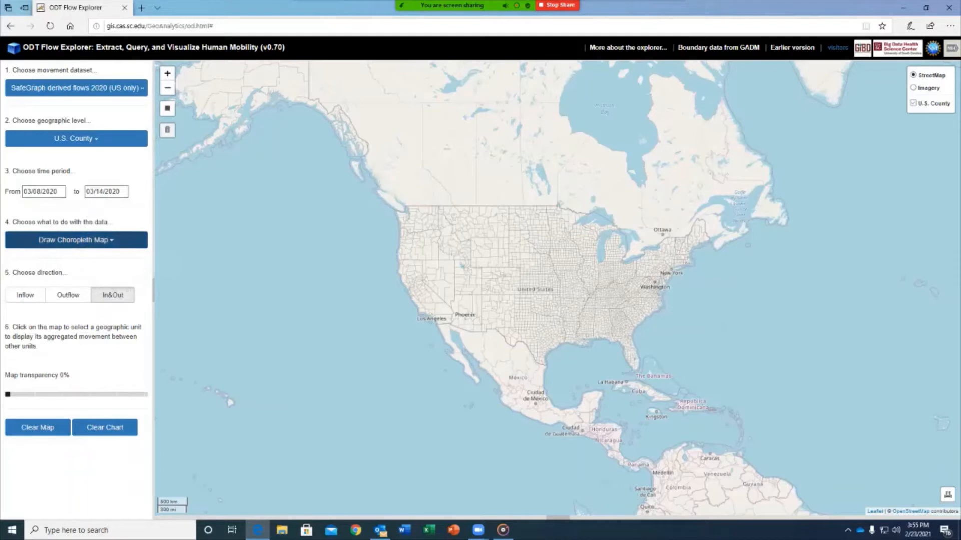
click(68, 254)
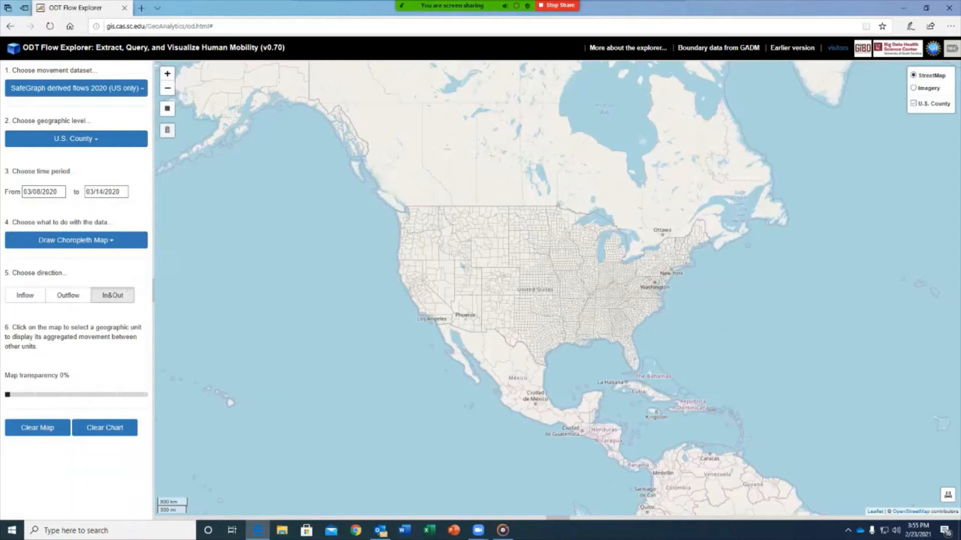
click(25, 295)
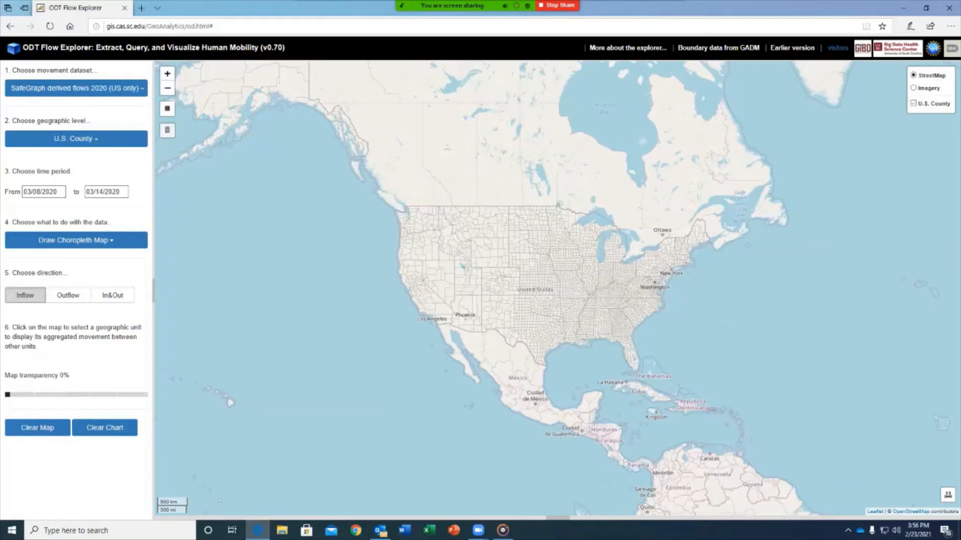
Zoom into New York City and select Manhattan to draw its inflow choropleth.
scroll(662, 261, up, 5)
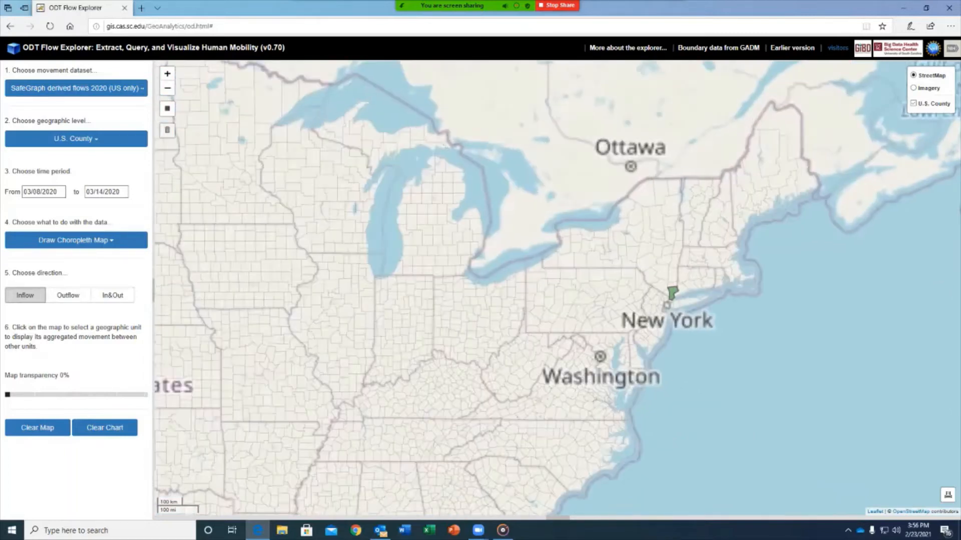
scroll(682, 318, up, 2)
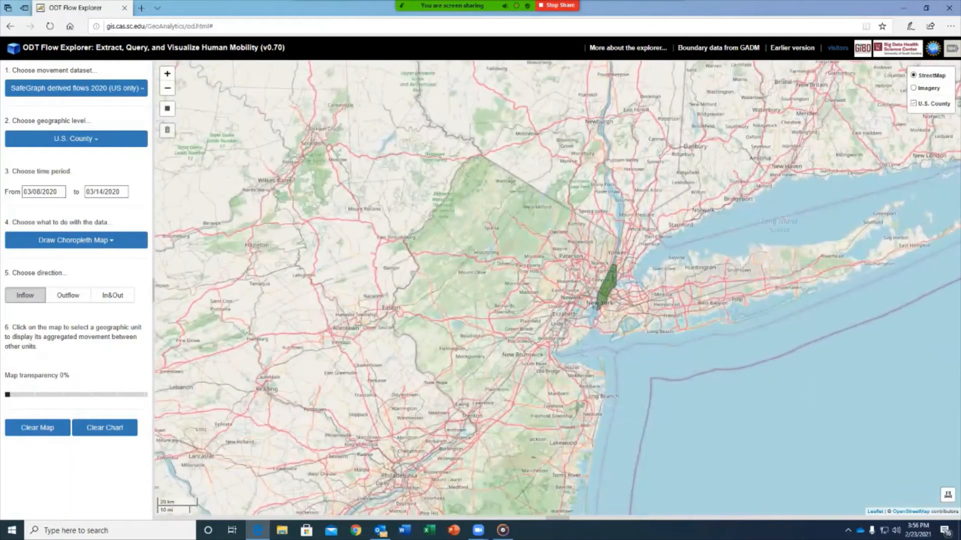
click(606, 278)
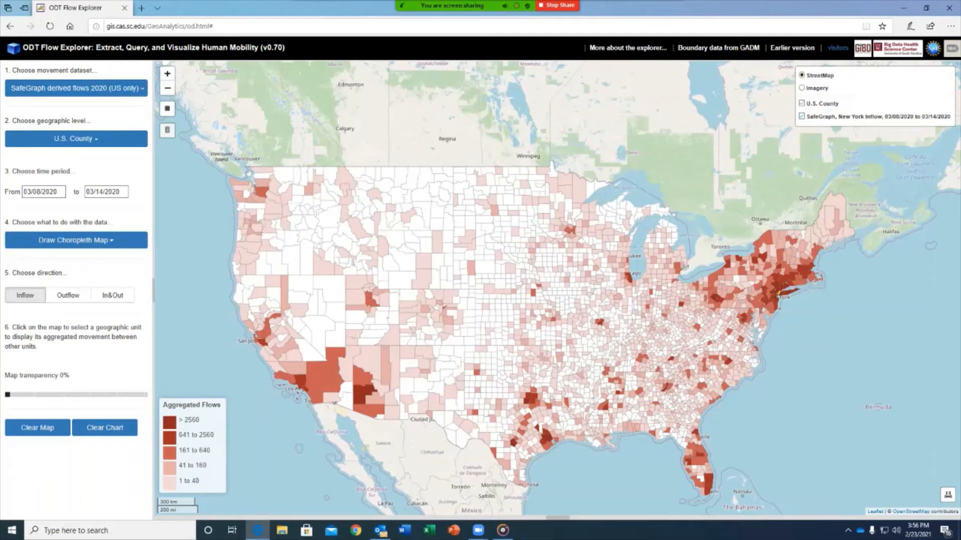
Hide the first layer, set the period to 03/15/2020–03/21/2020, and query New York County inflows.
click(802, 116)
click(50, 191)
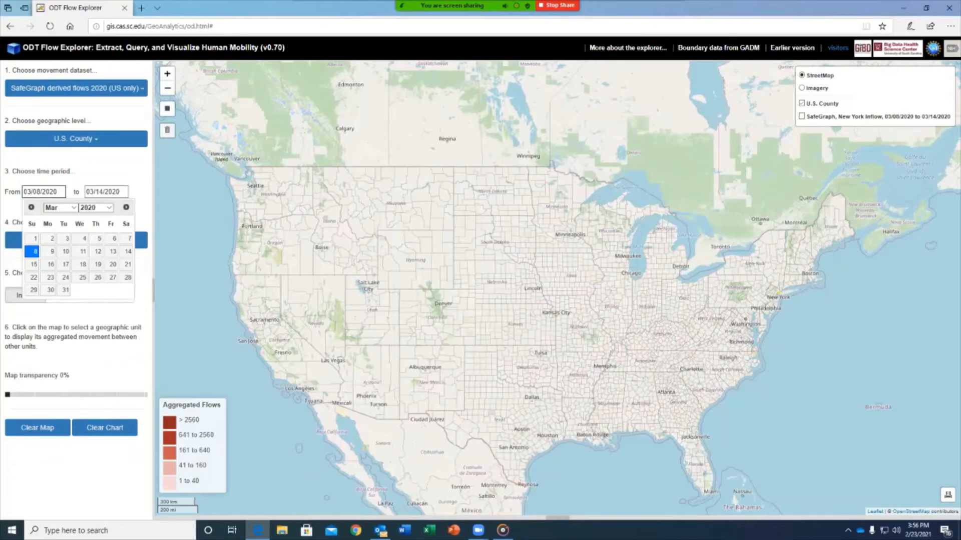
click(34, 264)
click(104, 192)
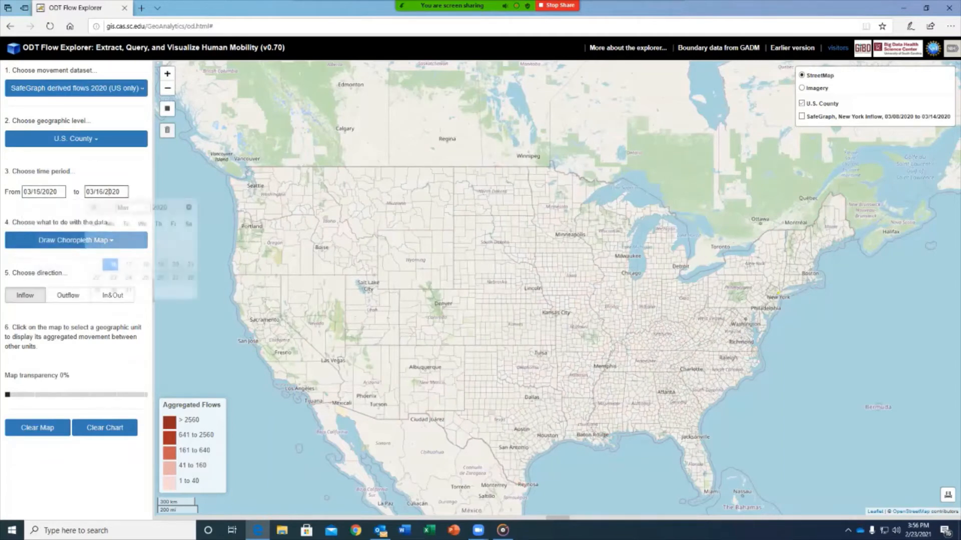
click(190, 264)
scroll(783, 275, up, 2)
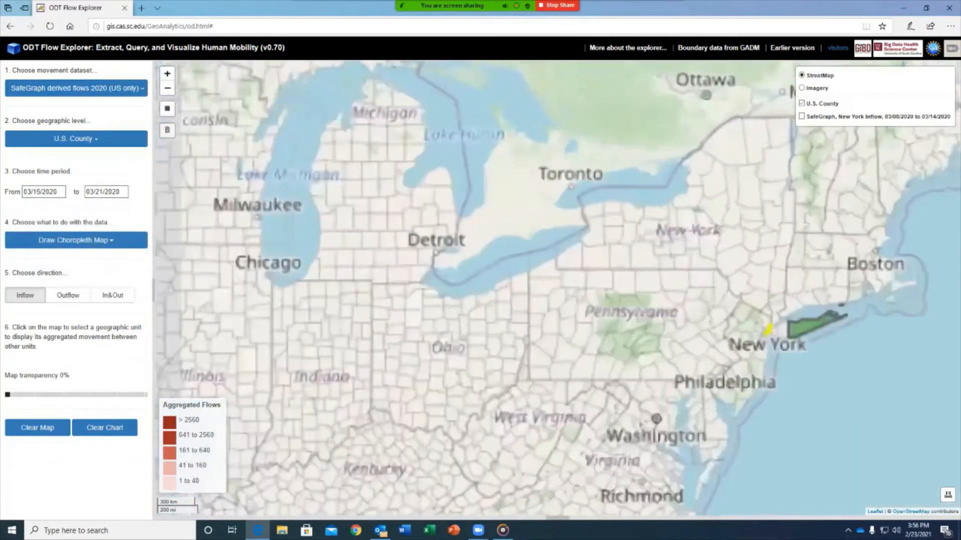
click(766, 338)
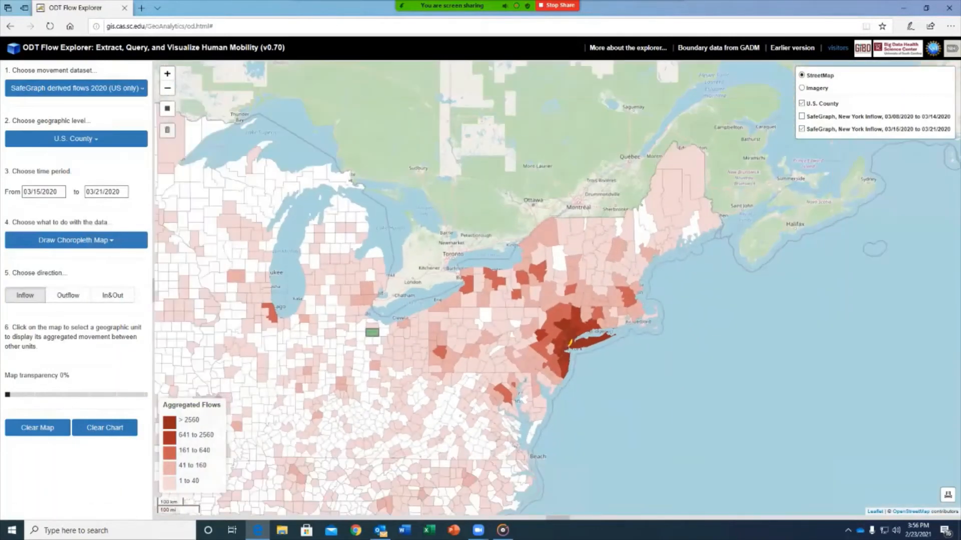
Zoom out to North America, toggle the two weekly New York inflow layers, then clear the map.
drag(545, 382, 785, 354)
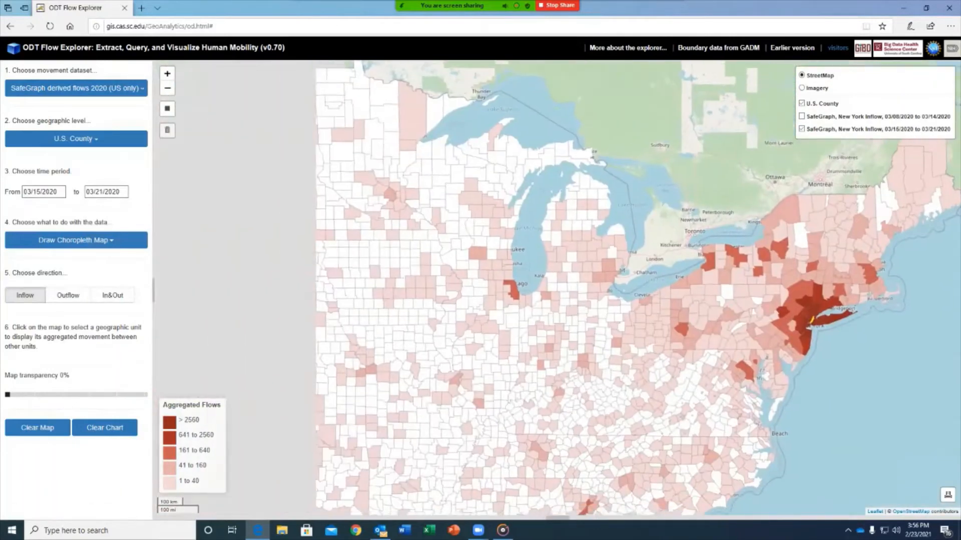
scroll(568, 324, down, 3)
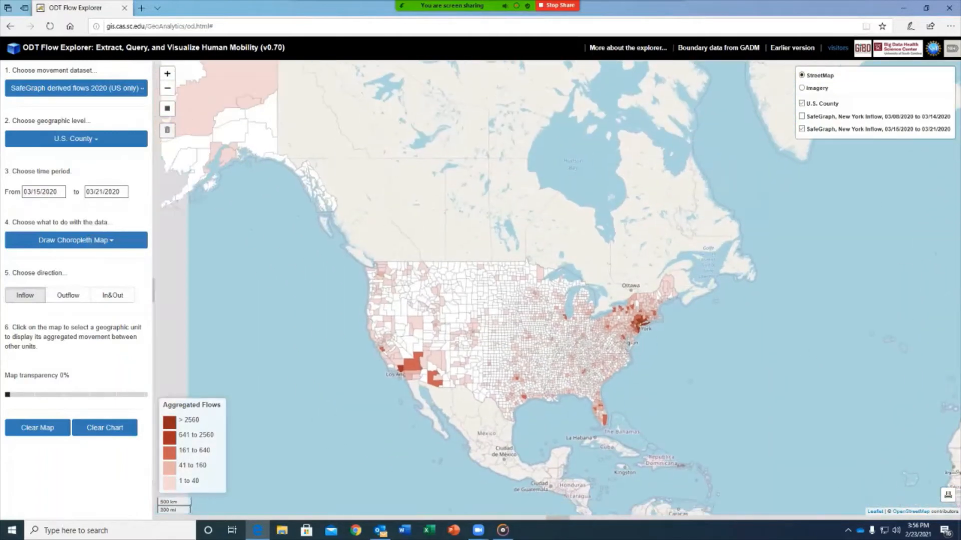
drag(568, 324, 582, 322)
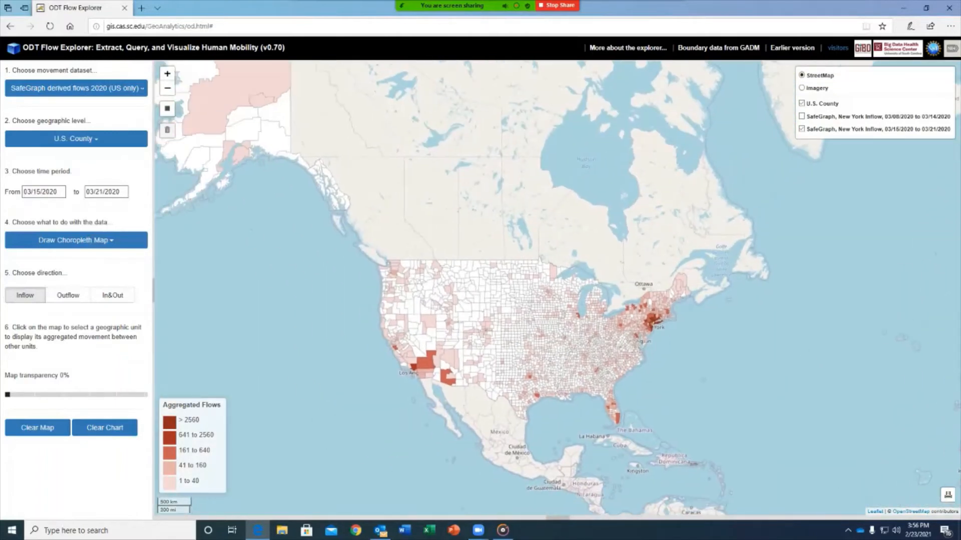
click(801, 129)
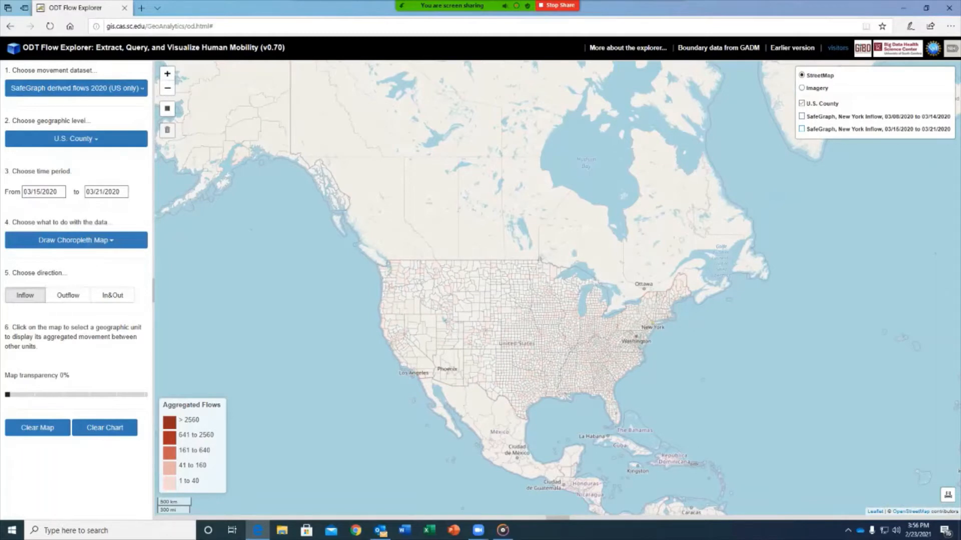
click(802, 116)
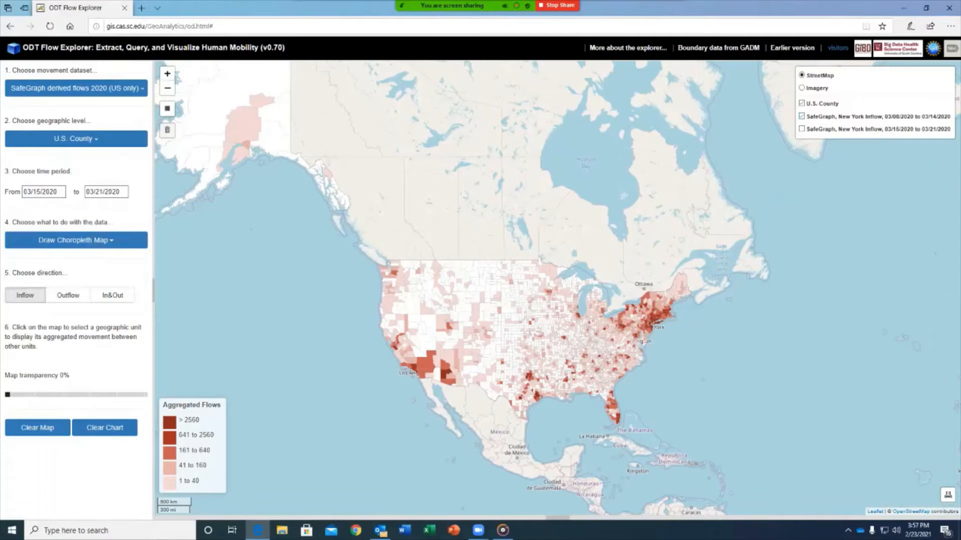
click(801, 116)
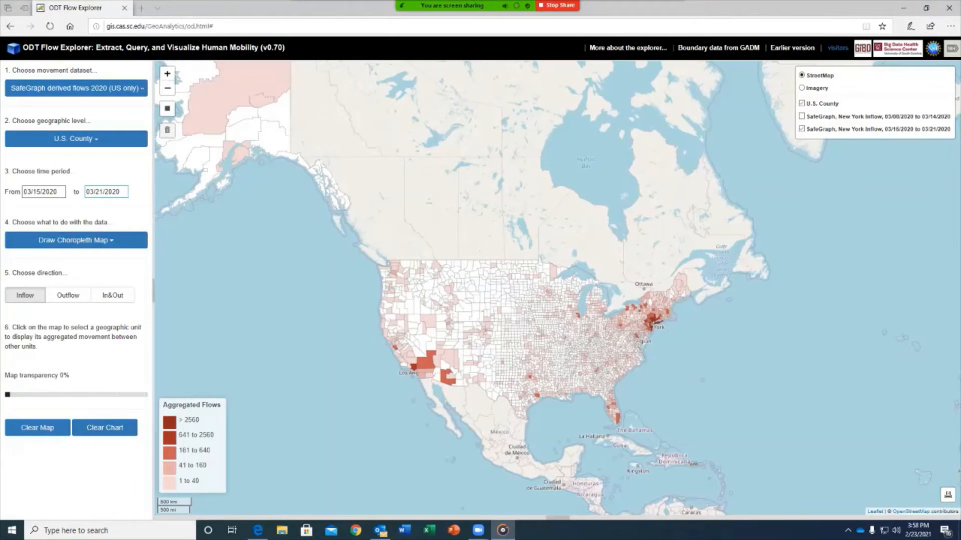
click(38, 428)
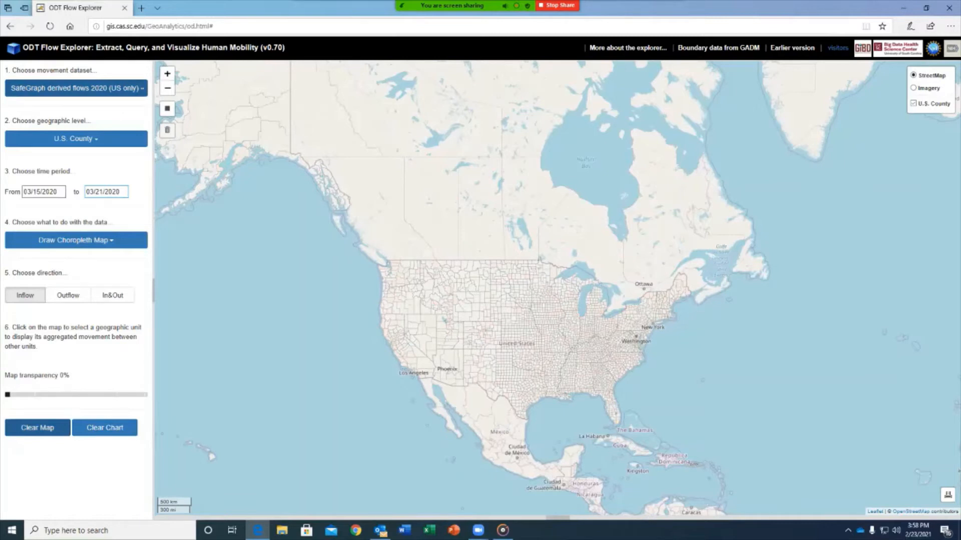
Choose Twitter derived flows 2020 (Worldwide) at U.S. State level, ending 01/31/2020, with In&Out choropleth.
click(76, 88)
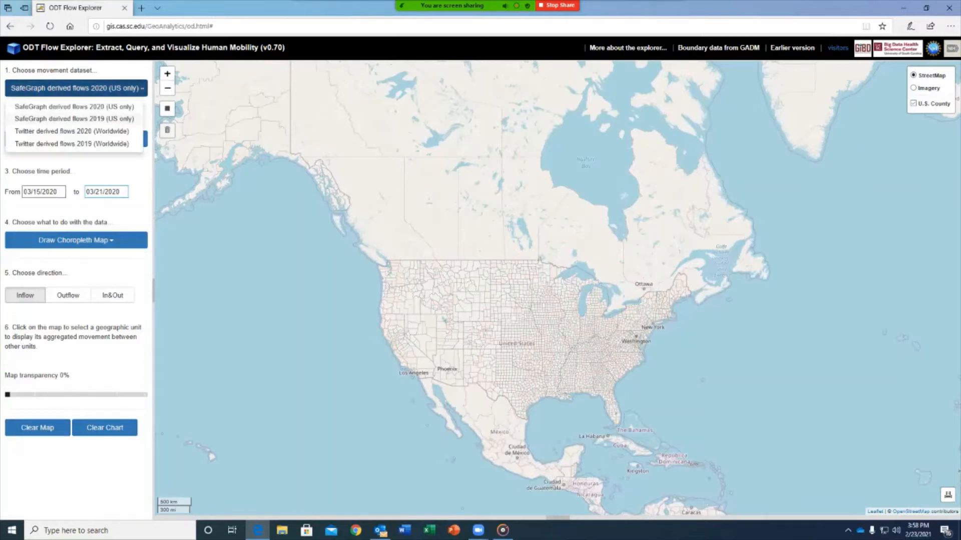
click(75, 132)
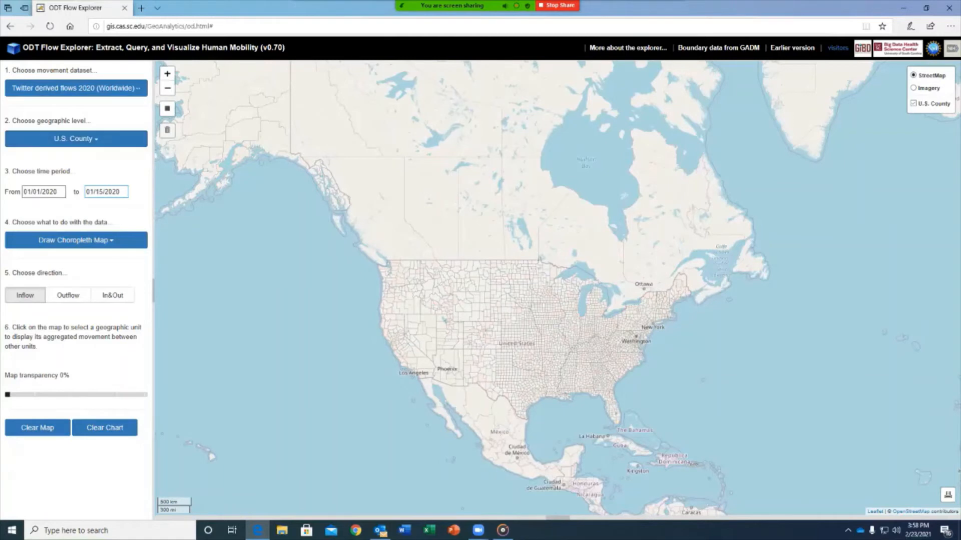
click(76, 138)
click(27, 169)
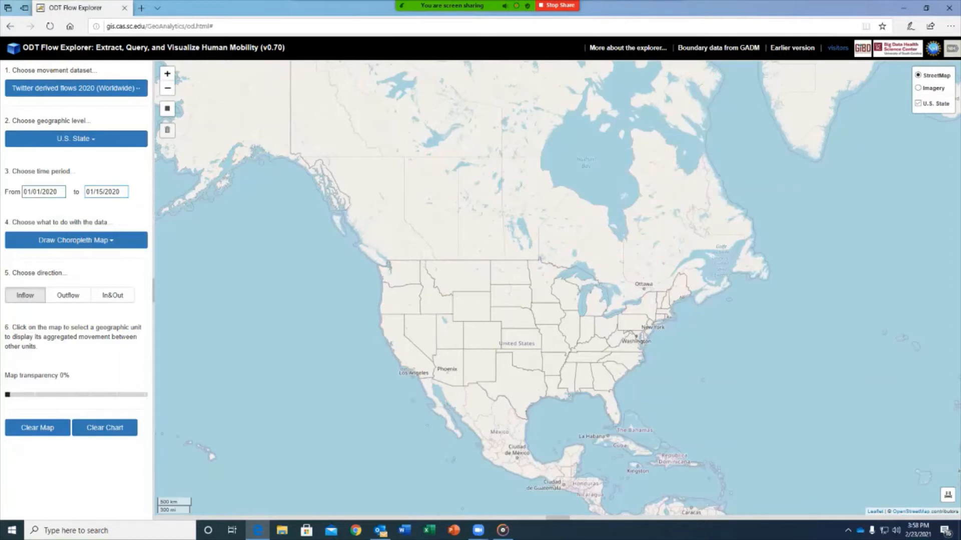
click(104, 191)
click(175, 290)
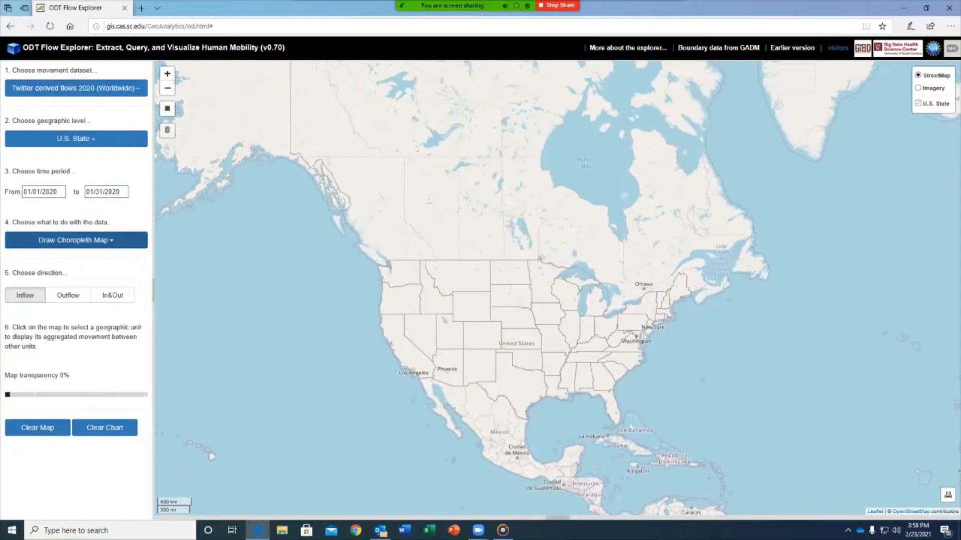
click(76, 240)
click(54, 259)
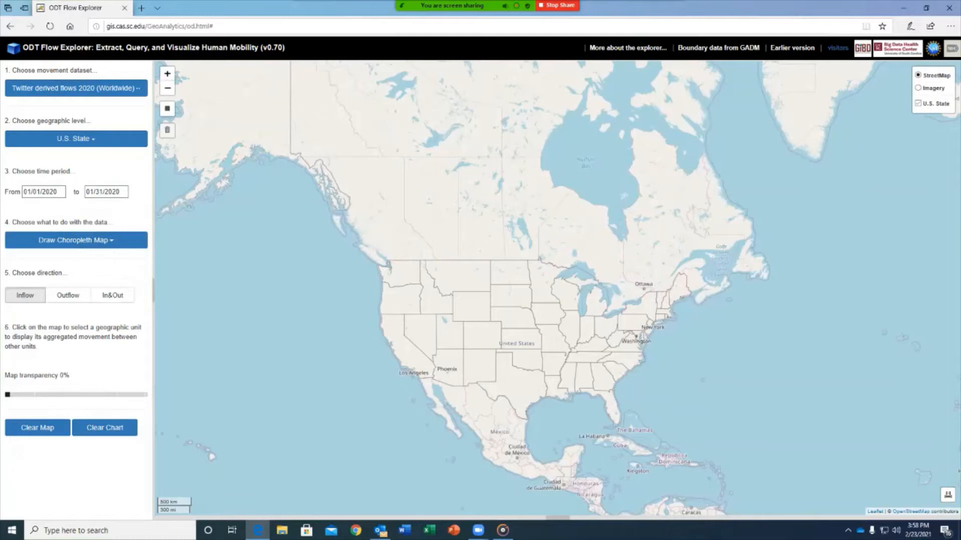
click(113, 295)
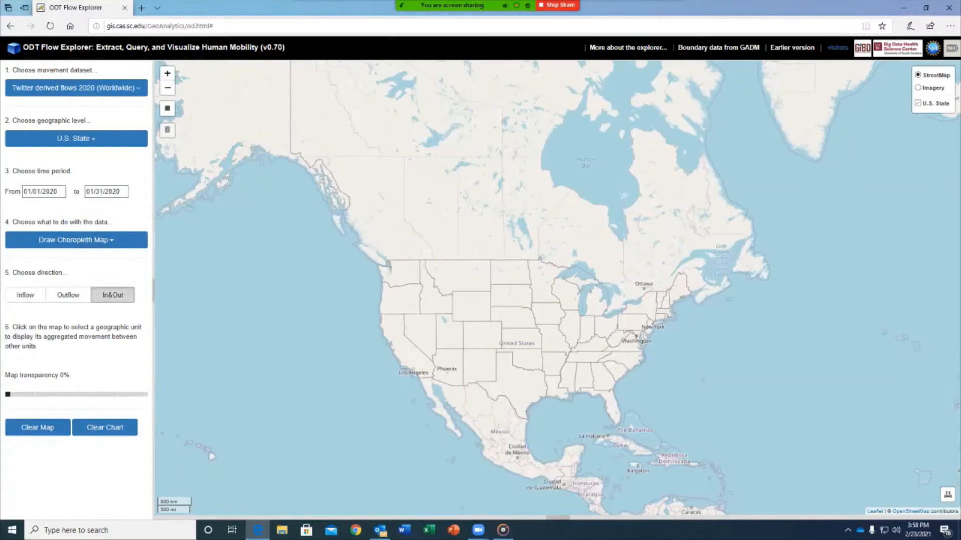
Select South Carolina to map its In&Out flows, then clear the map.
click(615, 370)
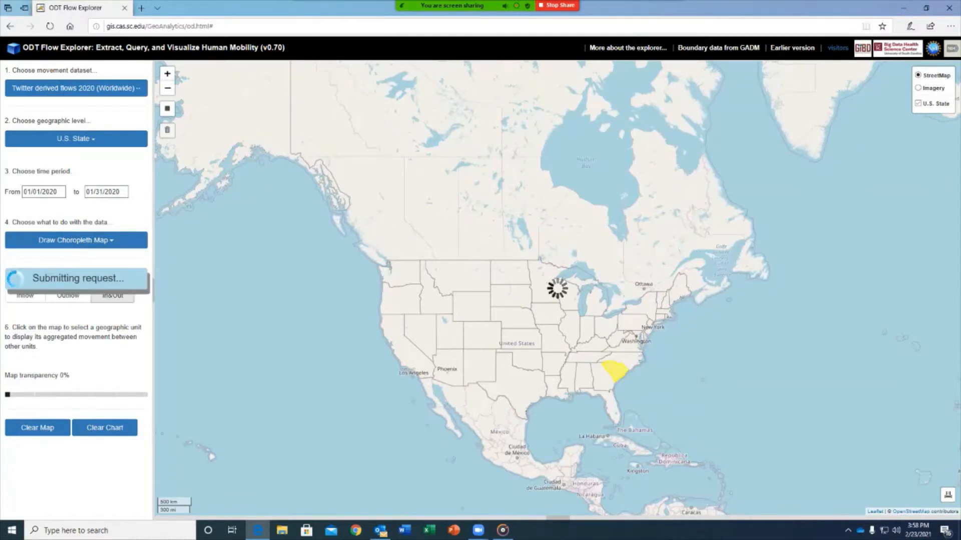
drag(644, 338, 609, 312)
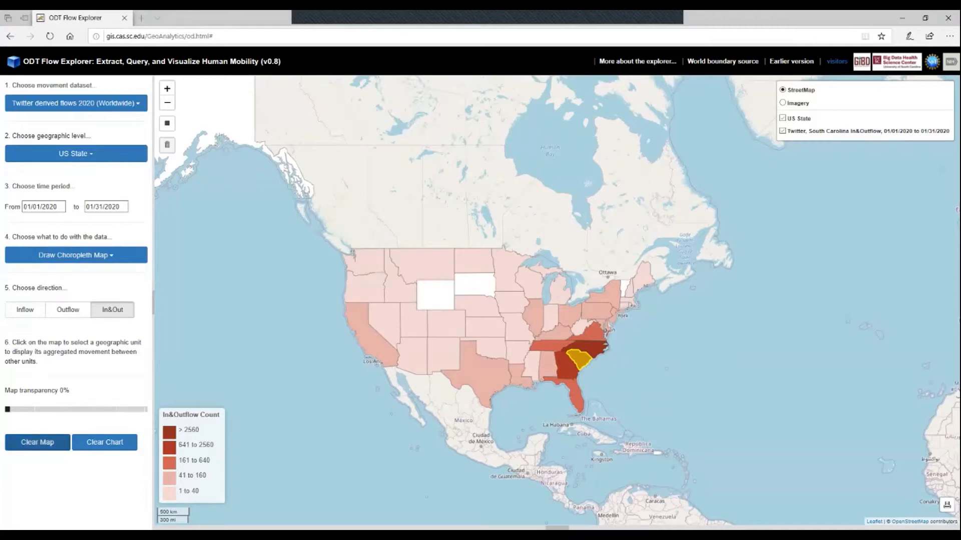
click(38, 443)
click(76, 103)
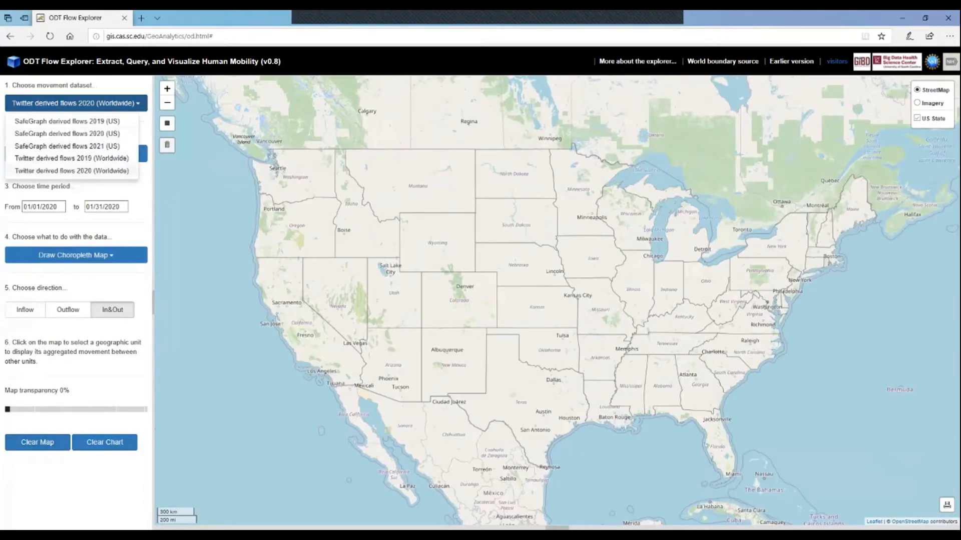
Keep the Twitter 2020 worldwide dataset and switch to World Country/Territory level.
click(72, 170)
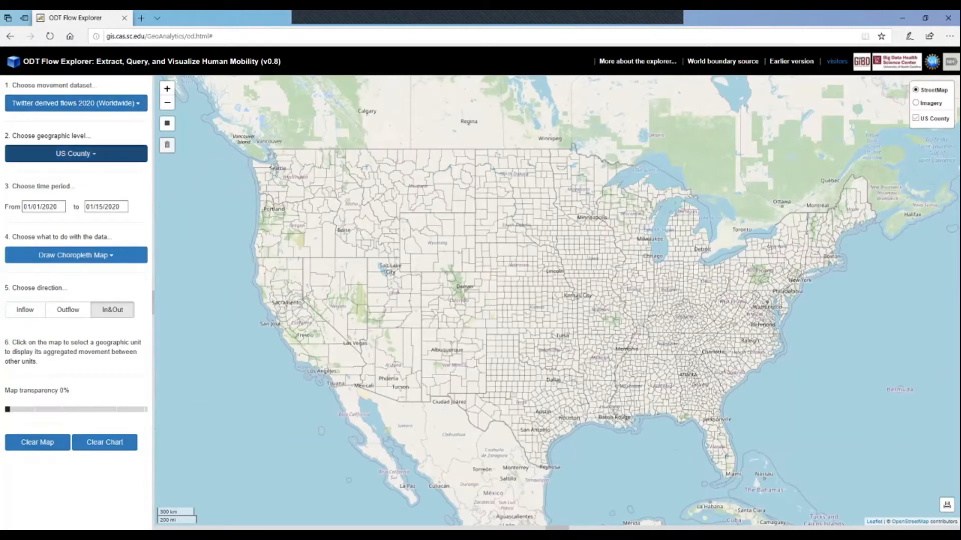
click(76, 154)
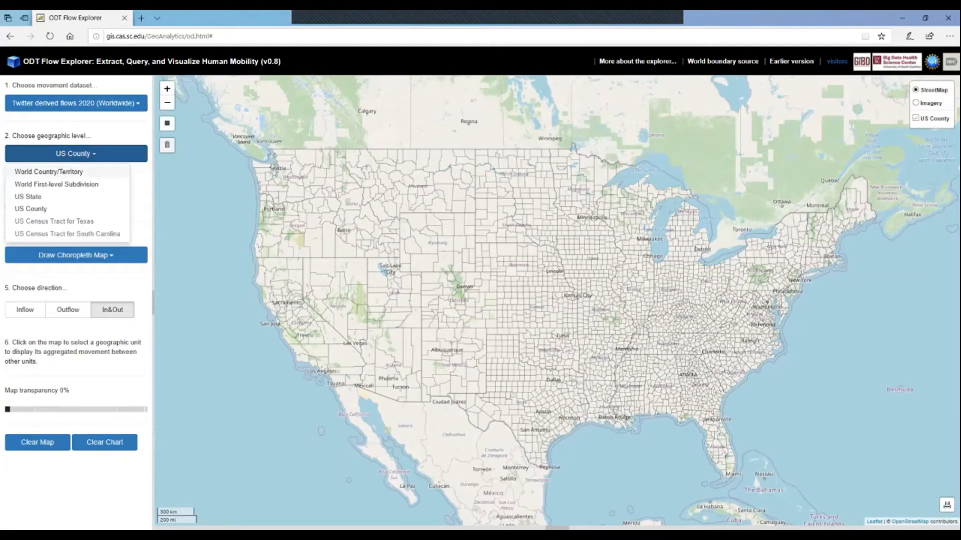
click(49, 171)
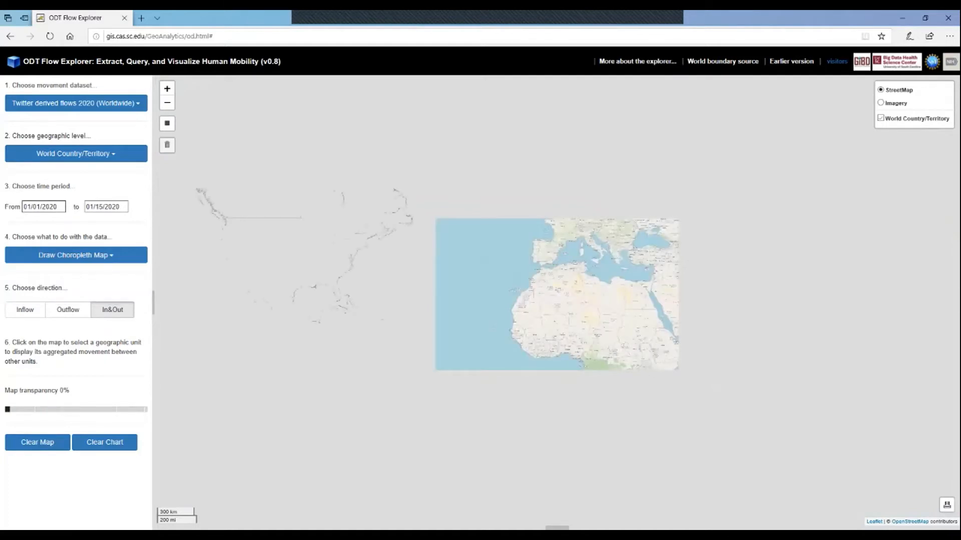
Set the period to 02/12/2020–03/18/2020 and keep Draw Choropleth Map.
click(42, 207)
click(59, 222)
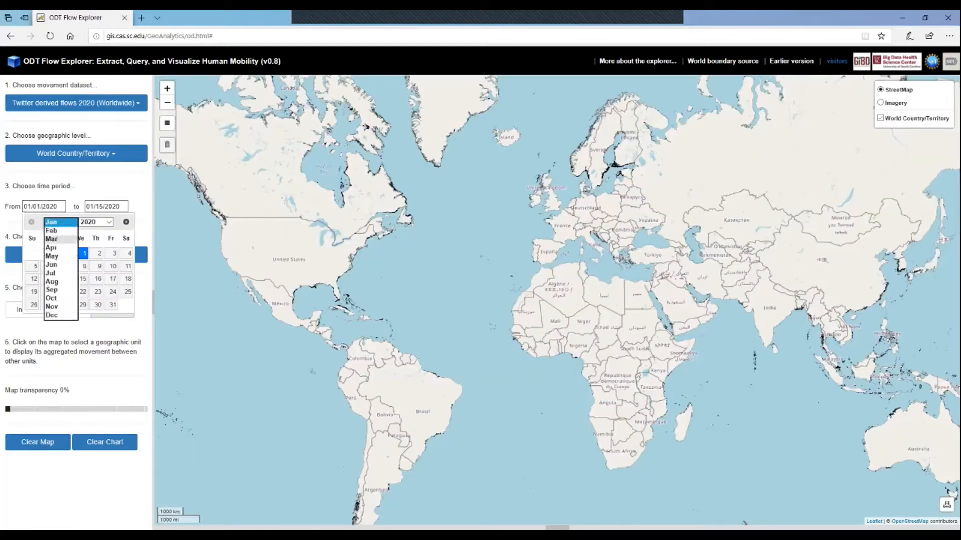
click(59, 241)
click(83, 279)
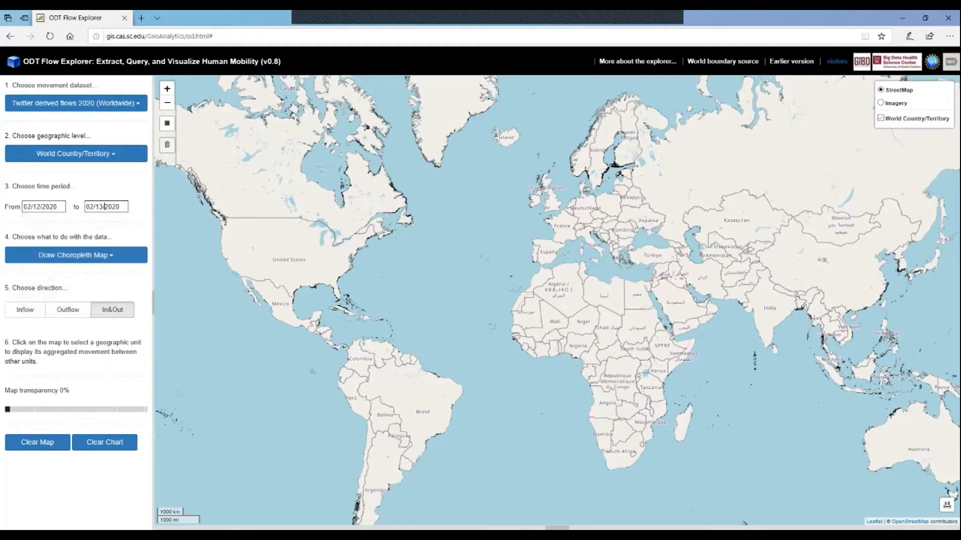
click(106, 207)
click(132, 223)
click(123, 231)
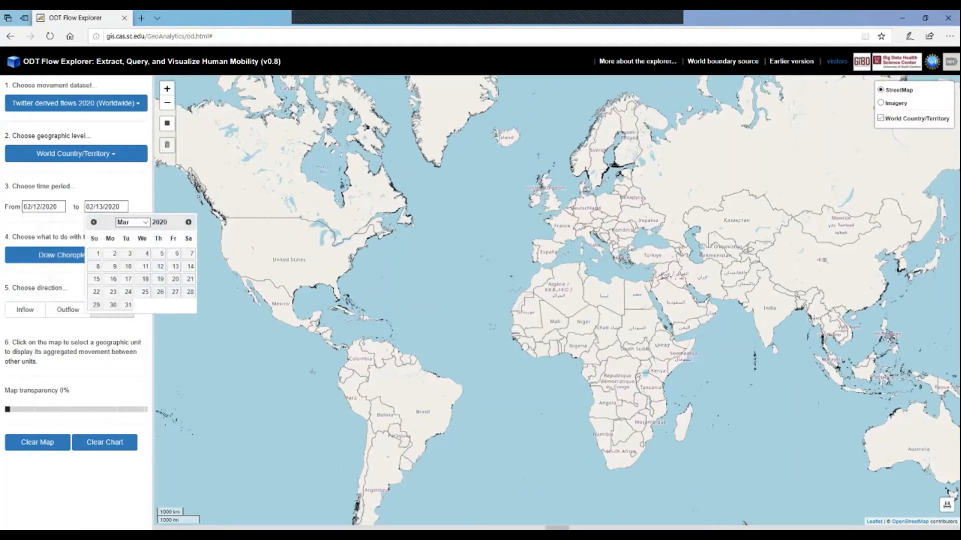
click(144, 279)
click(76, 255)
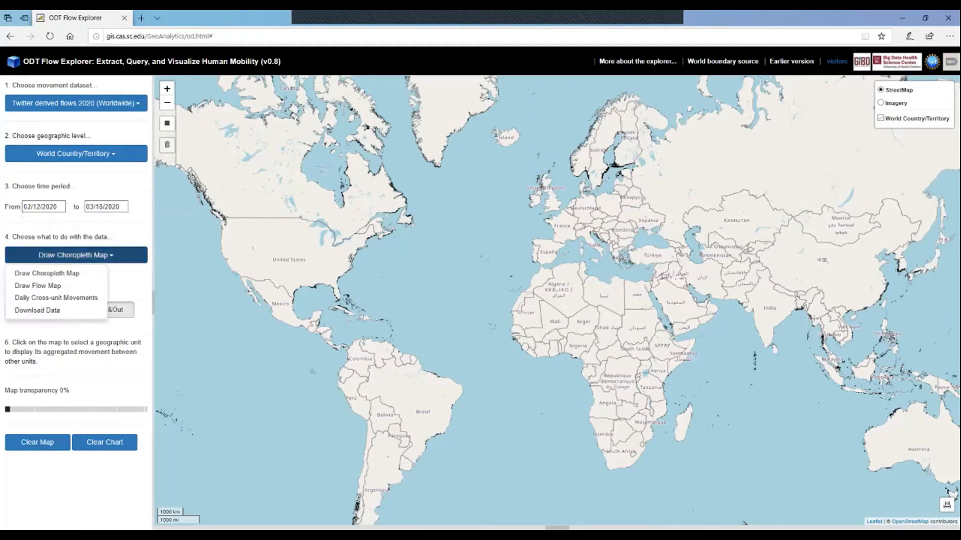
click(47, 274)
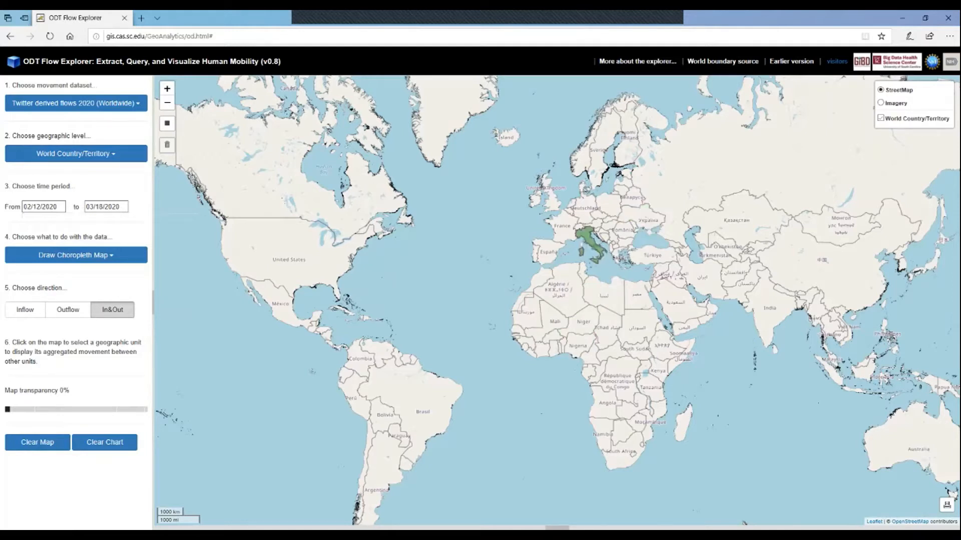
Select Italy to draw its In&Out choropleth, zoom out to view it, then clear the map.
click(591, 234)
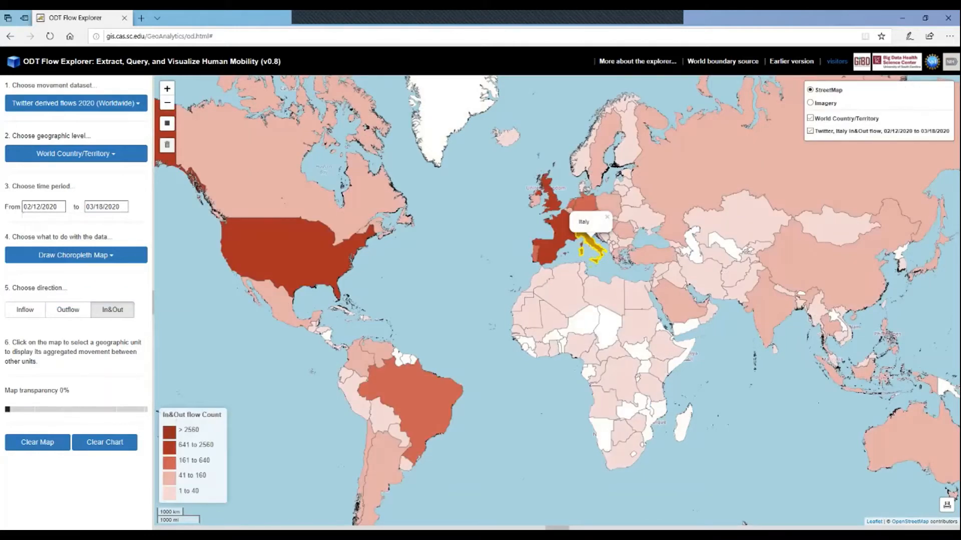
click(607, 217)
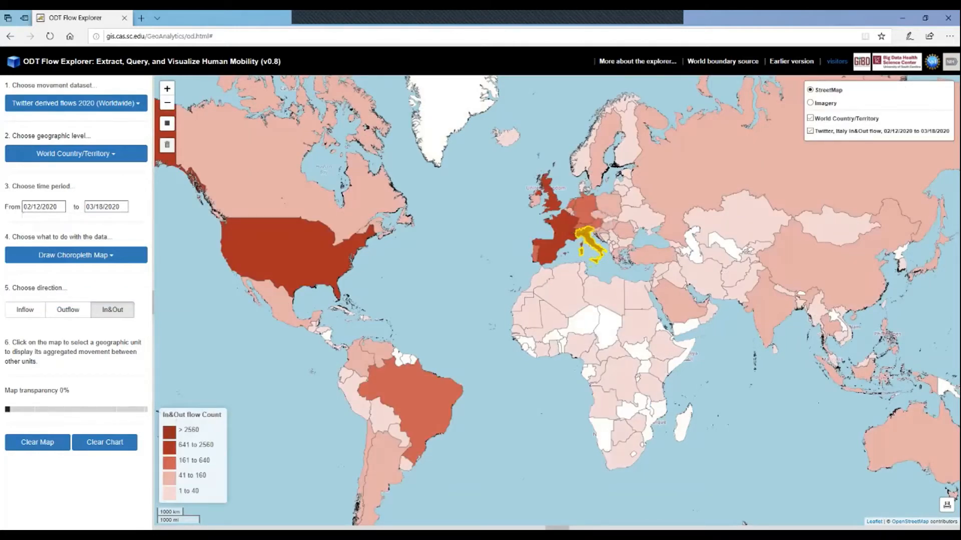
scroll(523, 280, down, 1)
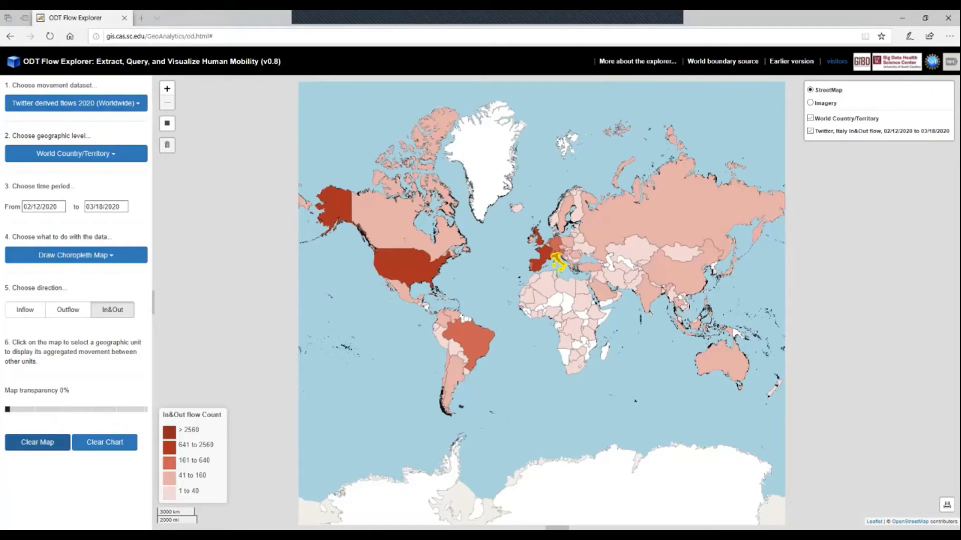
click(37, 442)
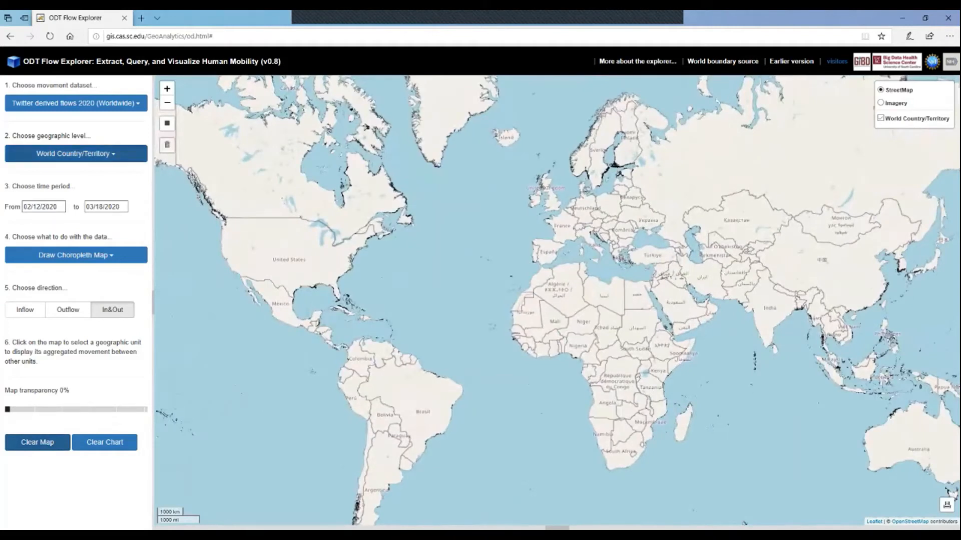
Switch to World First-level Subdivision, select Lombardia in northern Italy, and zoom out to view its choropleth.
click(76, 154)
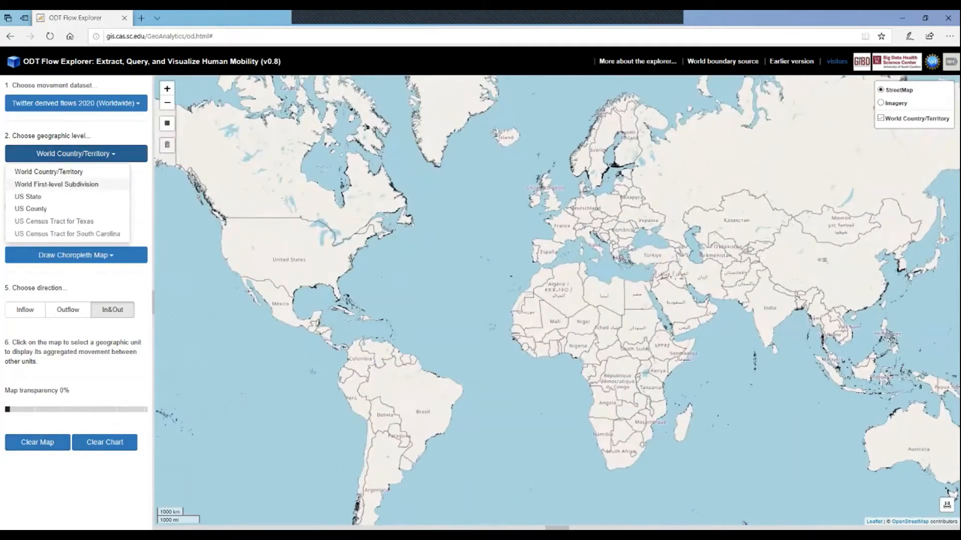
click(57, 185)
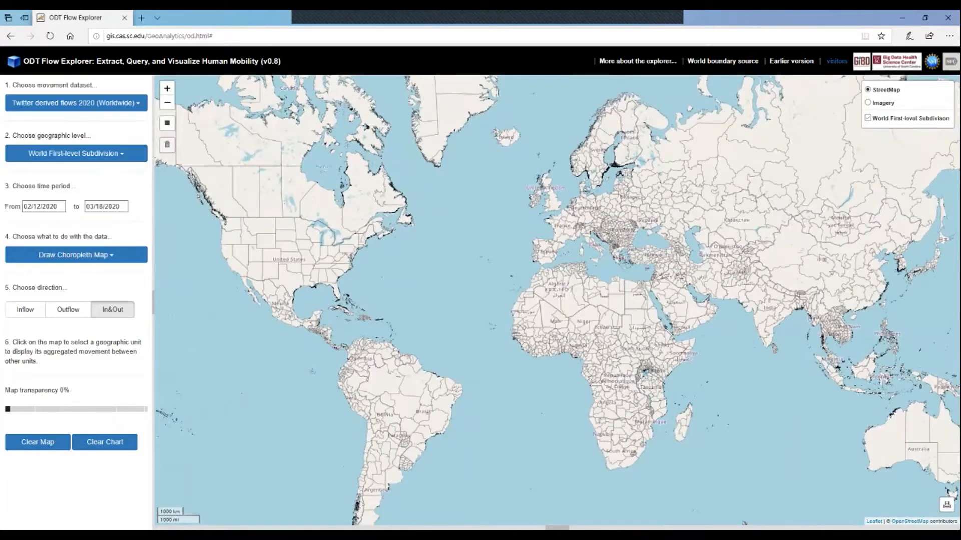
scroll(604, 244, up, 3)
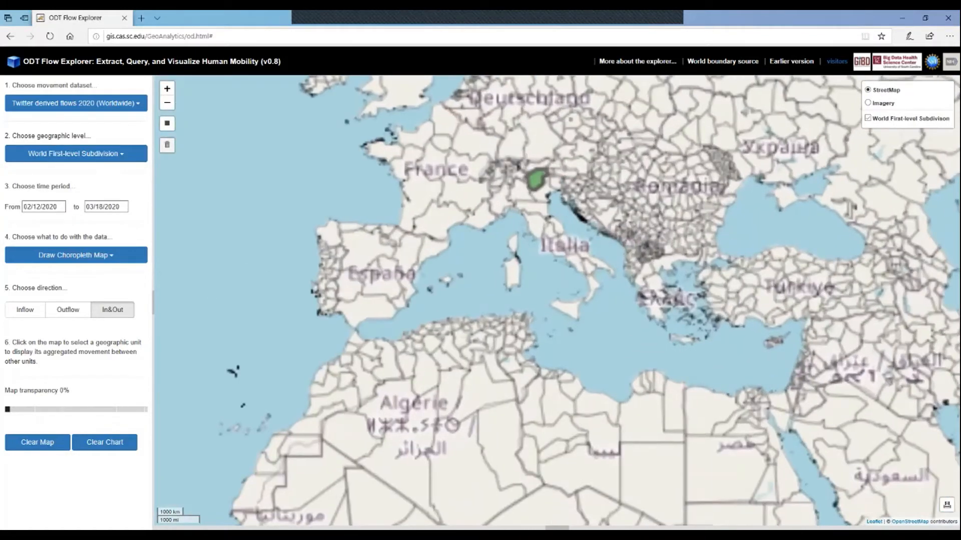
scroll(534, 204, up, 1)
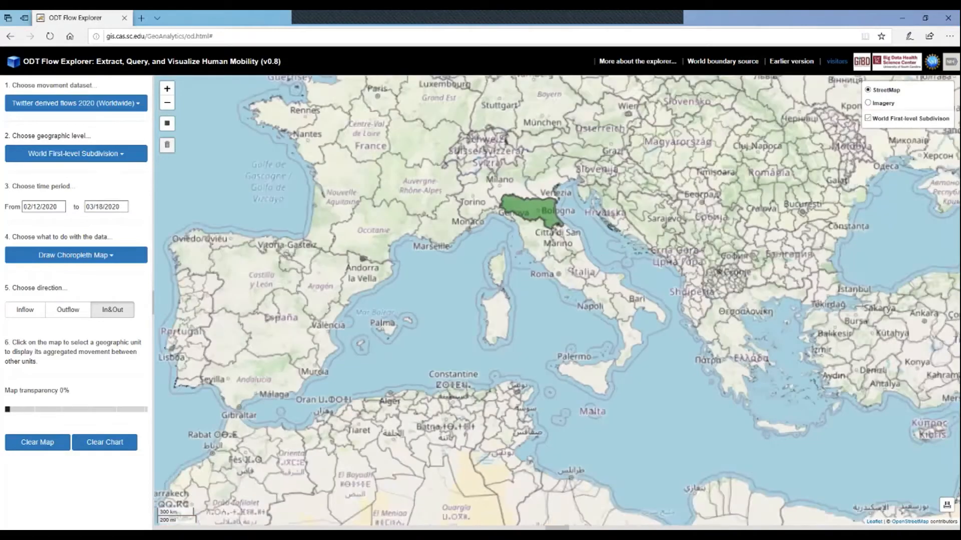
scroll(523, 213, up, 1)
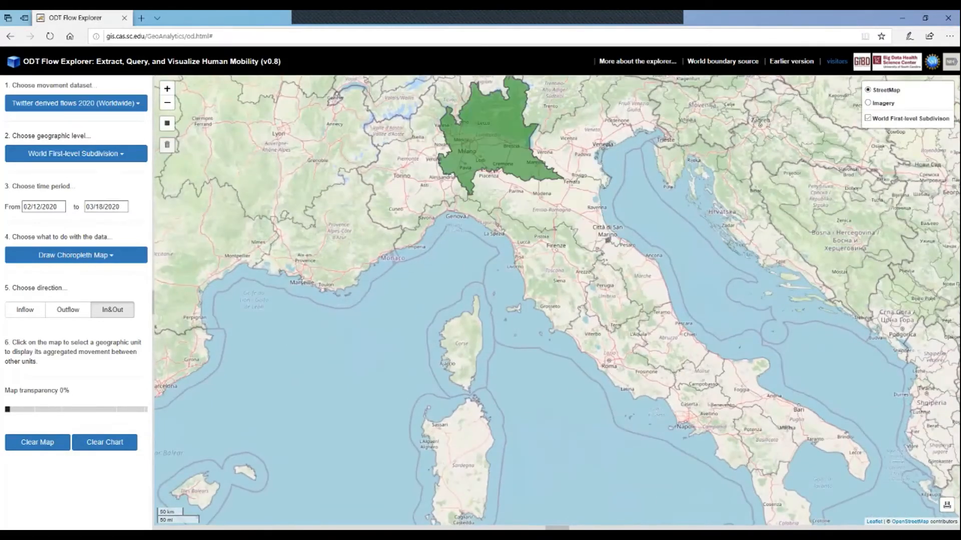
click(477, 135)
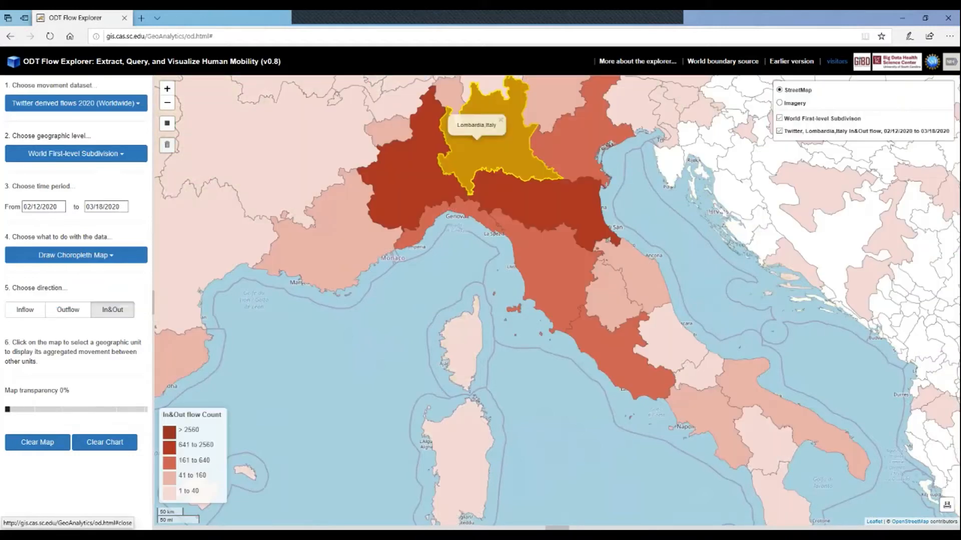
click(501, 120)
scroll(527, 344, down, 1)
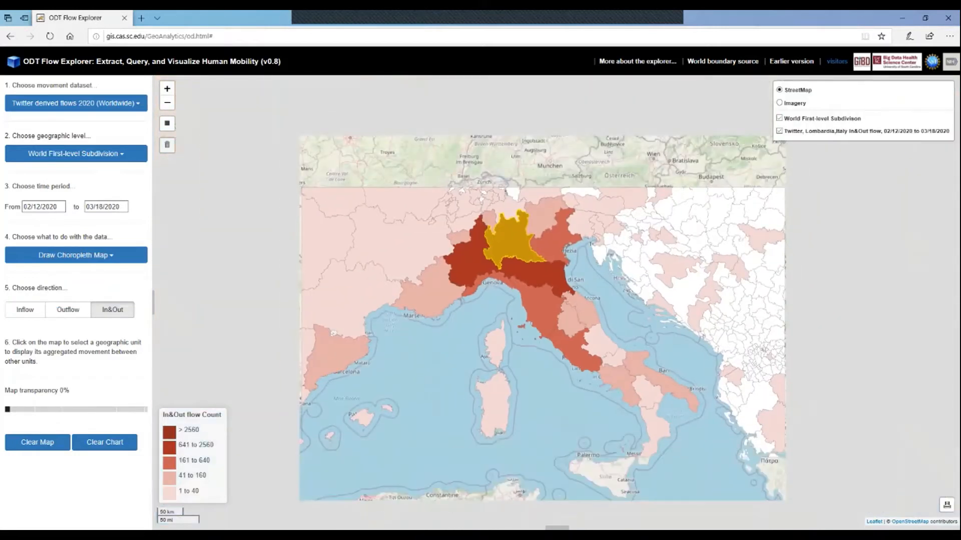
scroll(555, 405, down, 1)
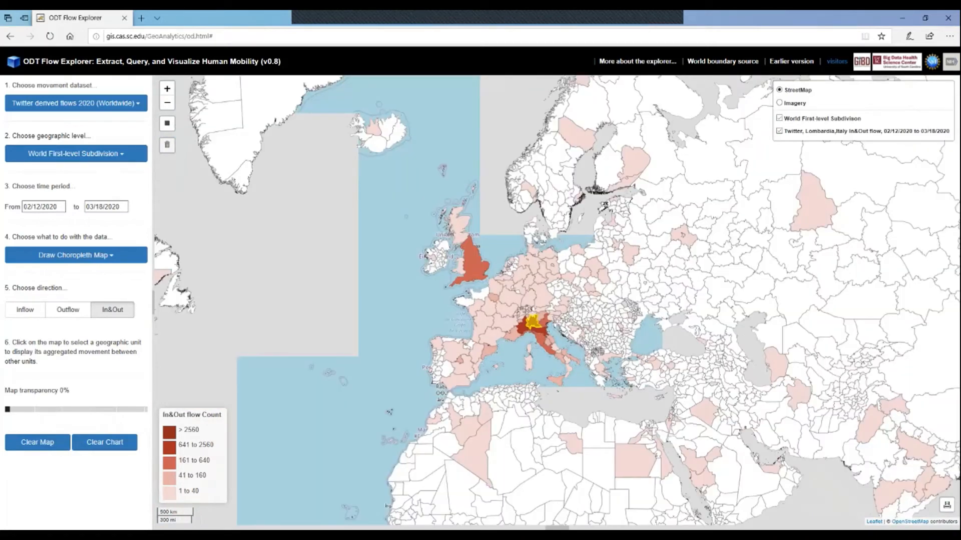
scroll(543, 363, down, 1)
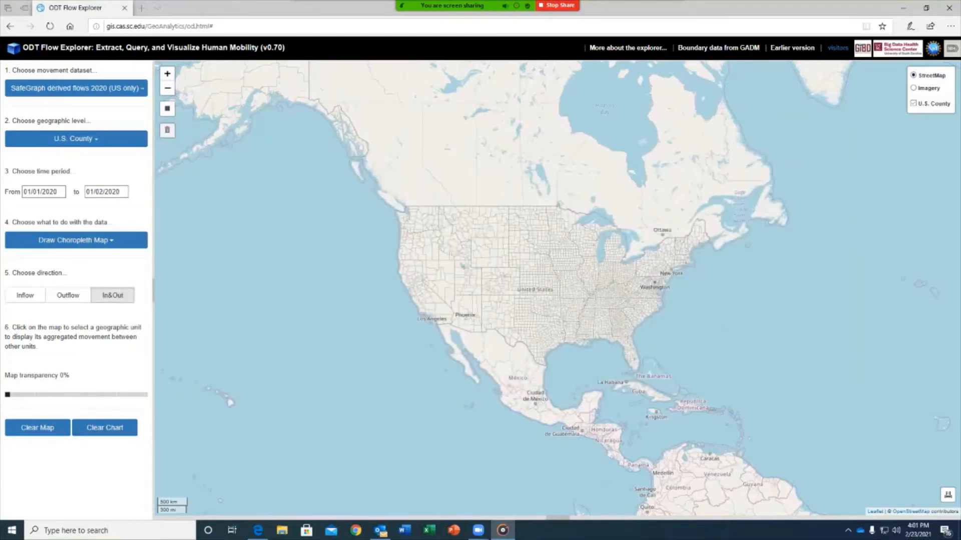
Choose Draw Flow Map and keep the flows orange by cancelling a trial colour change.
click(76, 240)
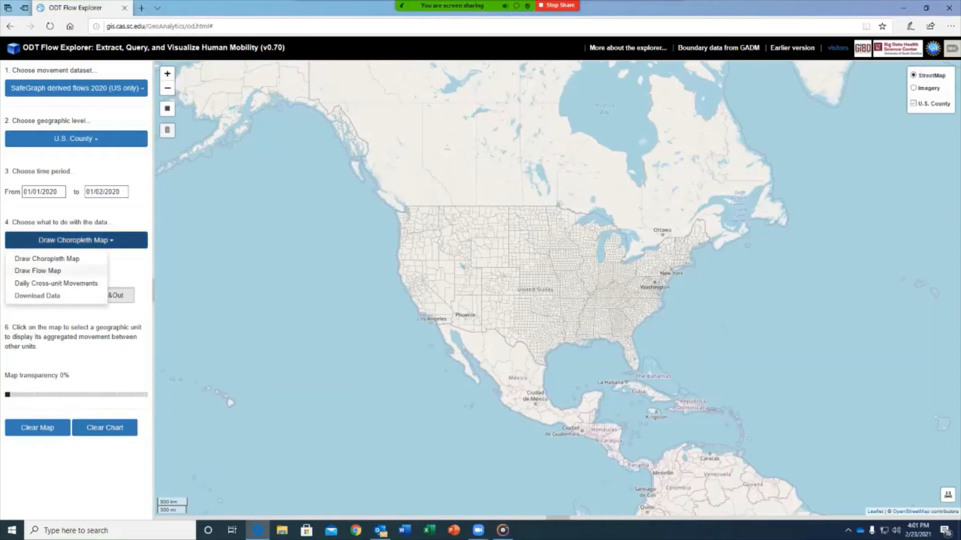
click(50, 270)
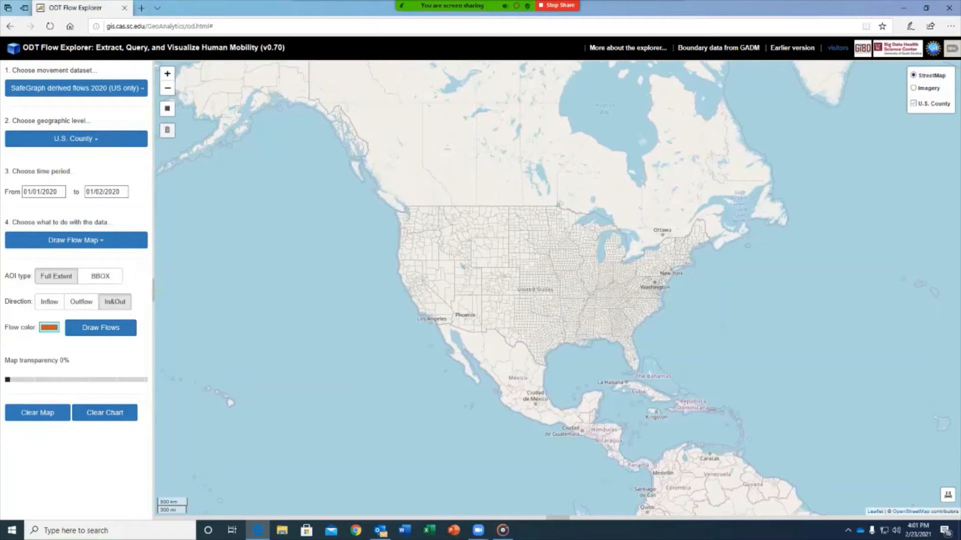
click(49, 328)
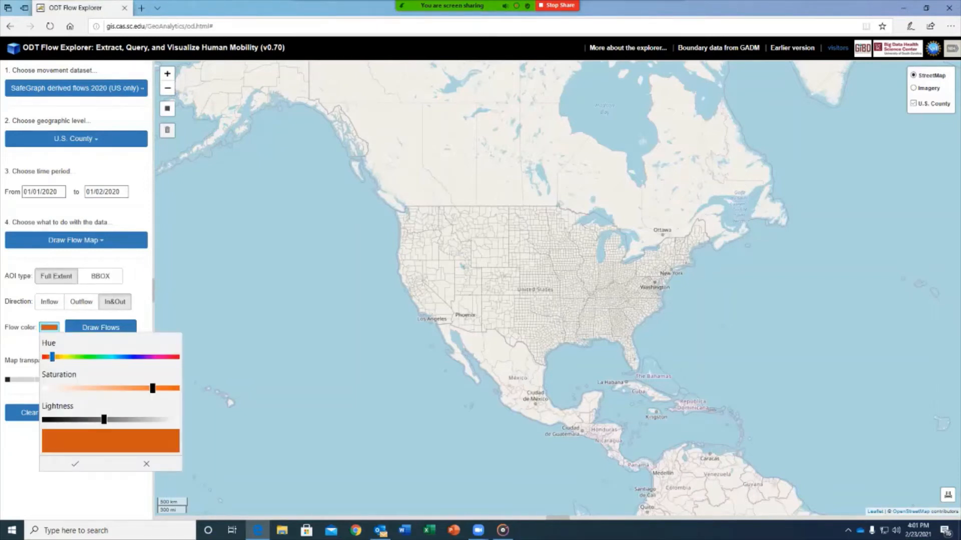
drag(52, 357, 122, 358)
click(146, 464)
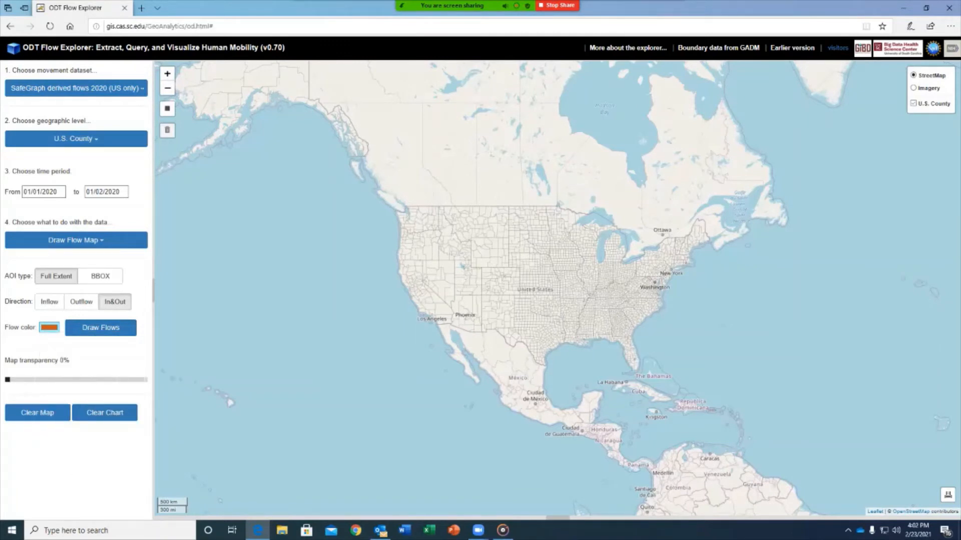
Choose Twitter derived flows 2019 (Worldwide) at U.S. County level for 01/01/2019–01/02/2019.
click(76, 89)
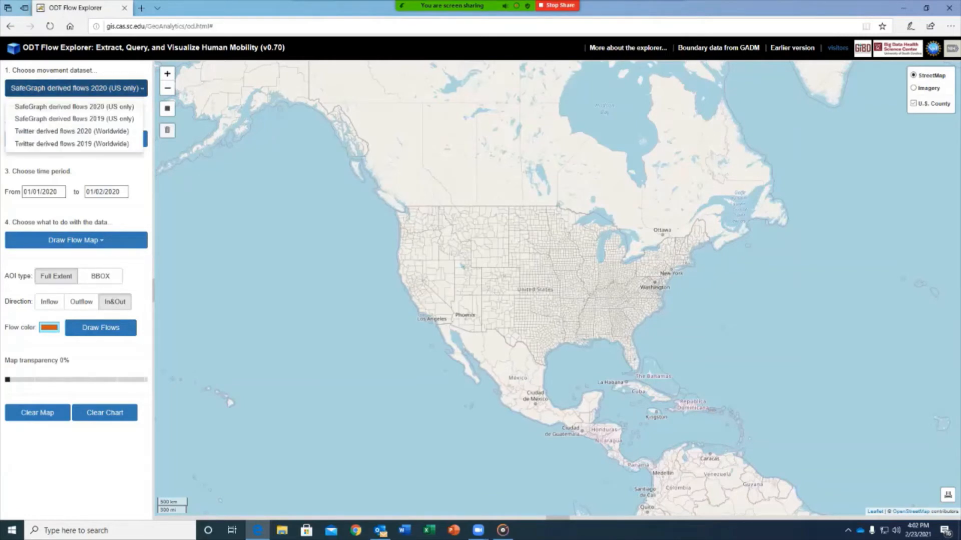
click(72, 144)
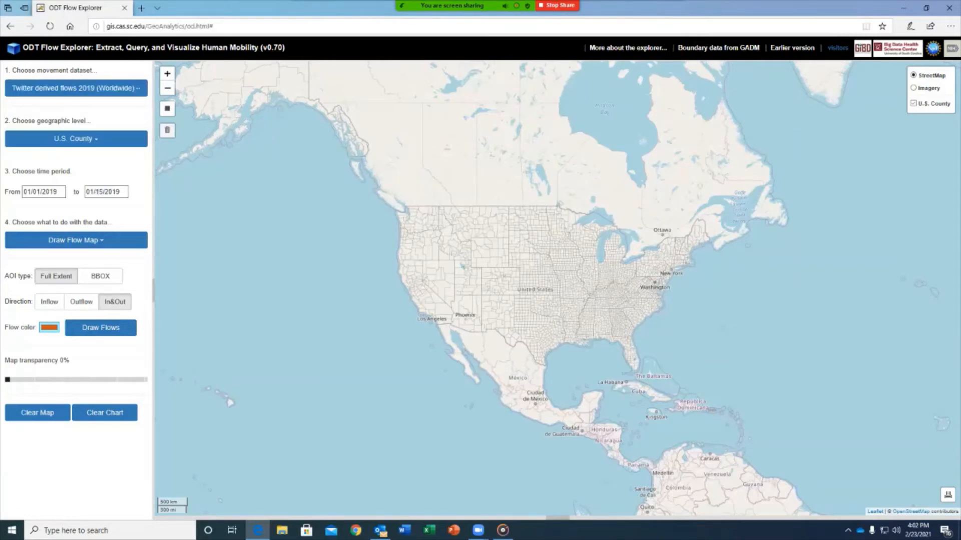
click(76, 139)
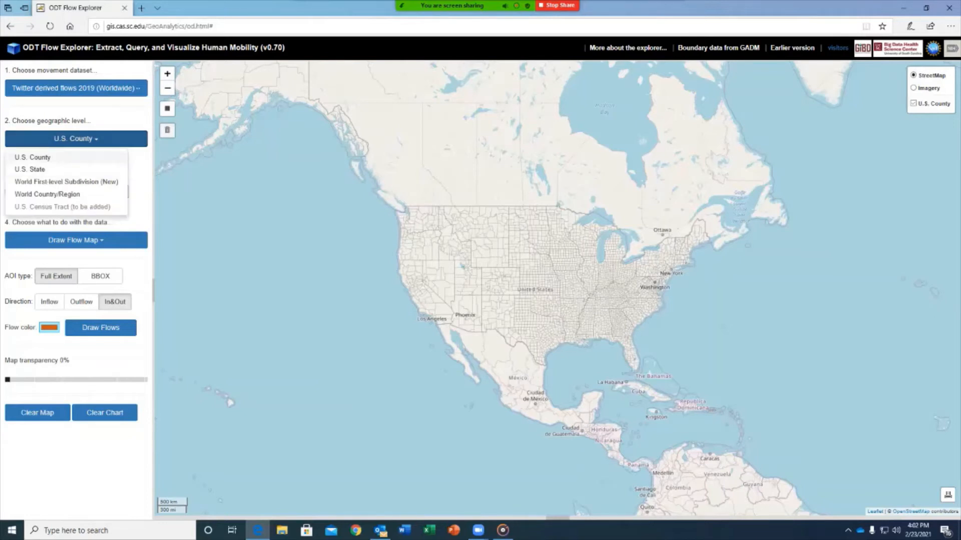
click(33, 157)
click(107, 192)
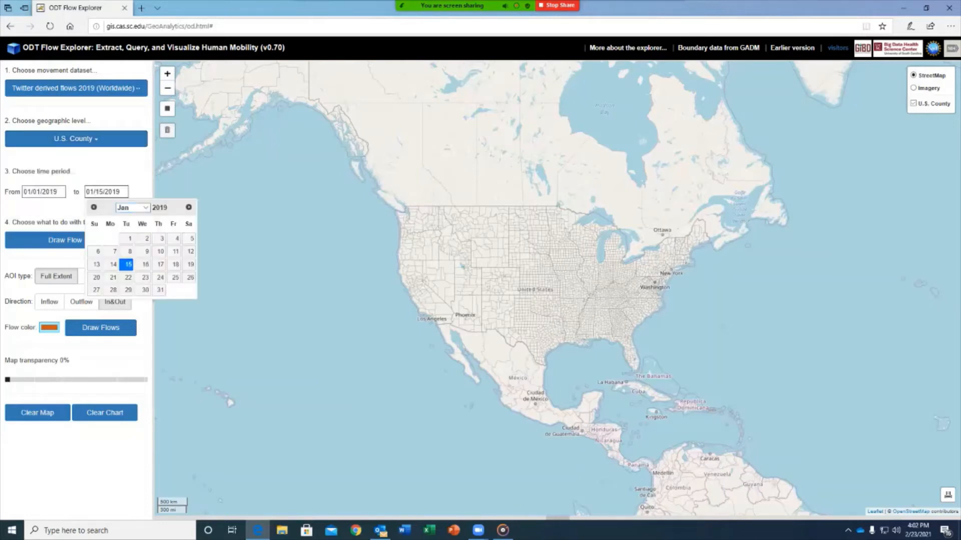
click(143, 238)
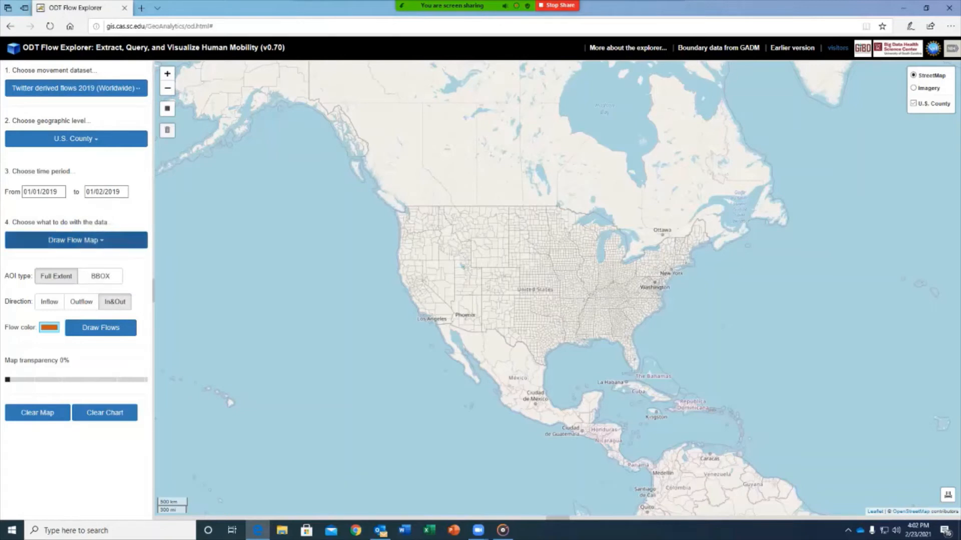
Keep Draw Flow Map as the task and change the flow colour to purple.
click(76, 241)
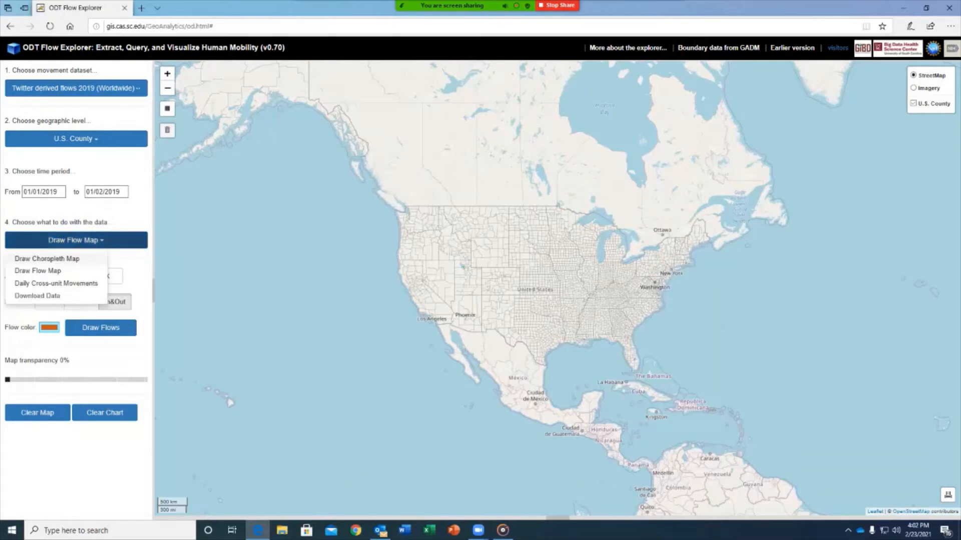
click(38, 270)
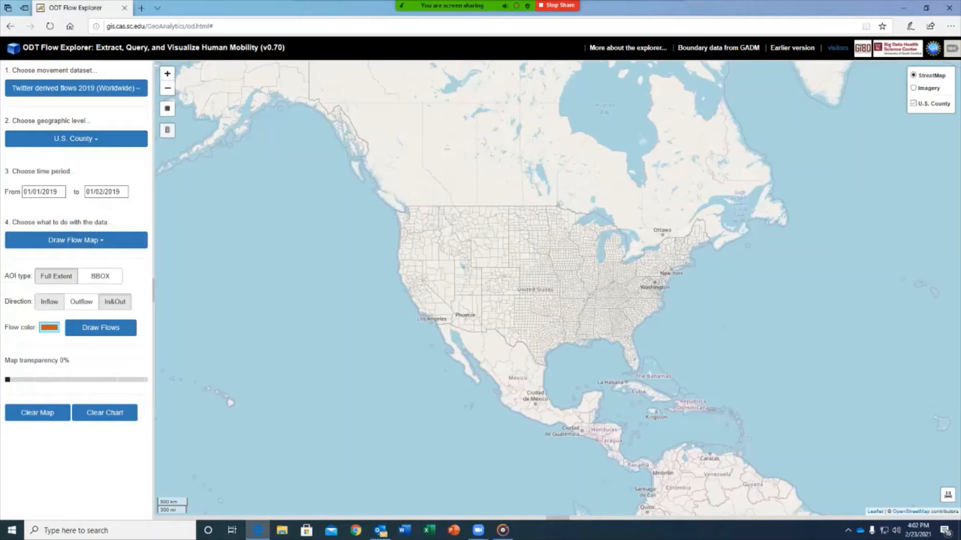
click(49, 327)
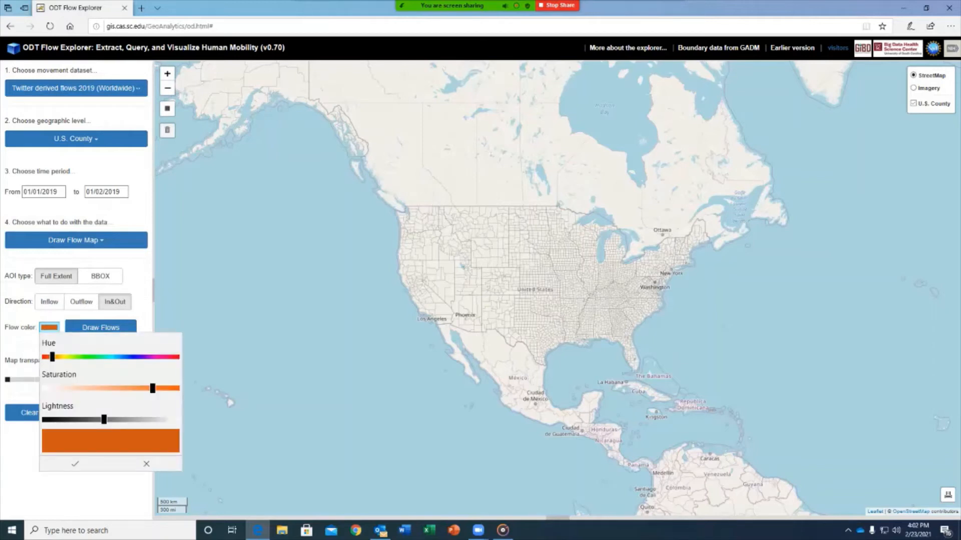
drag(52, 357, 149, 357)
click(75, 464)
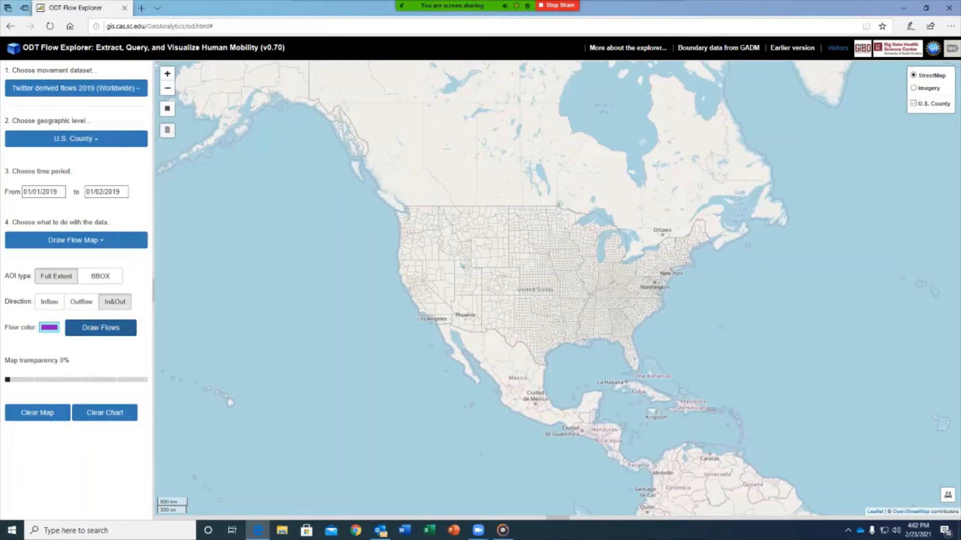
Draw the purple Twitter 2019 county flows and zoom out to view them.
click(101, 328)
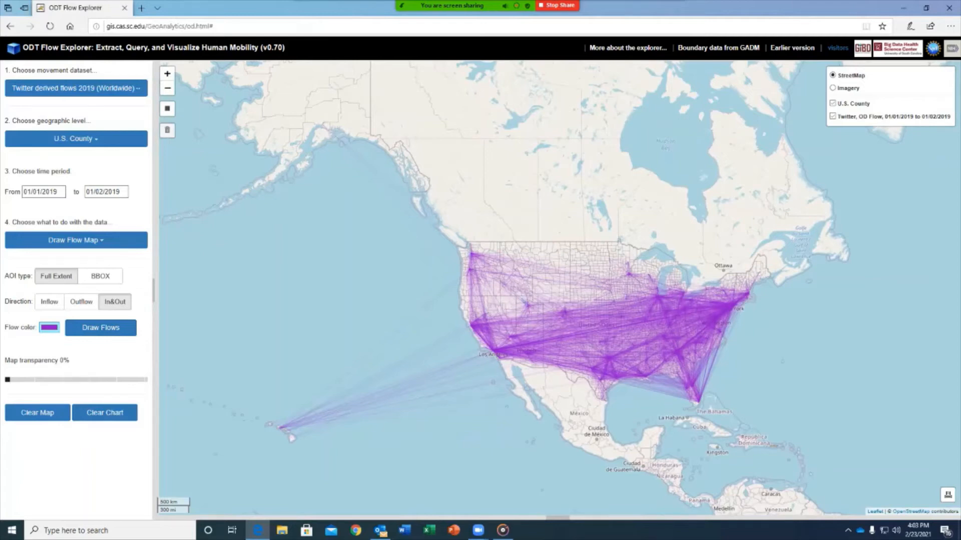
scroll(694, 352, up, 1)
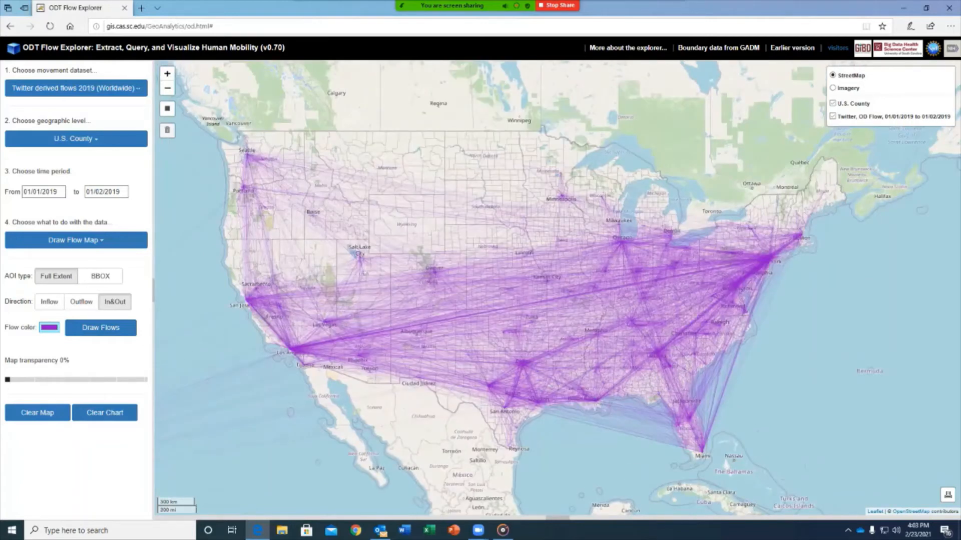
scroll(596, 325, up, 2)
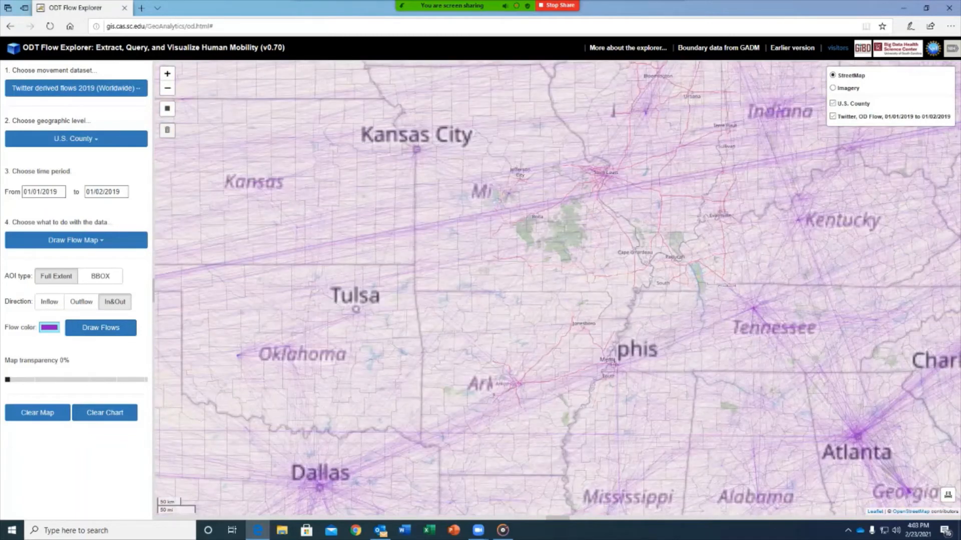
scroll(670, 349, up, 1)
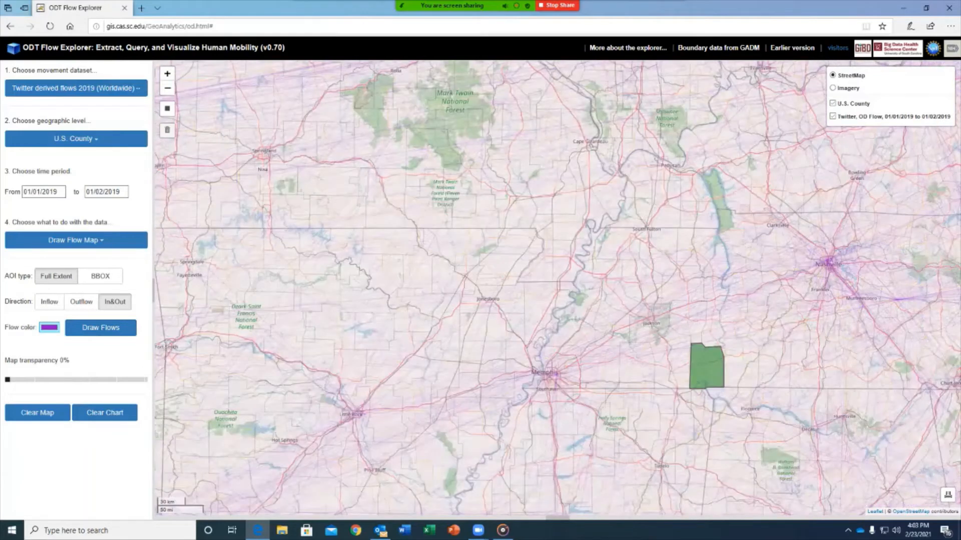
Recentre the world map and clear the Twitter flows, leaving only county outlines.
scroll(429, 337, down, 2)
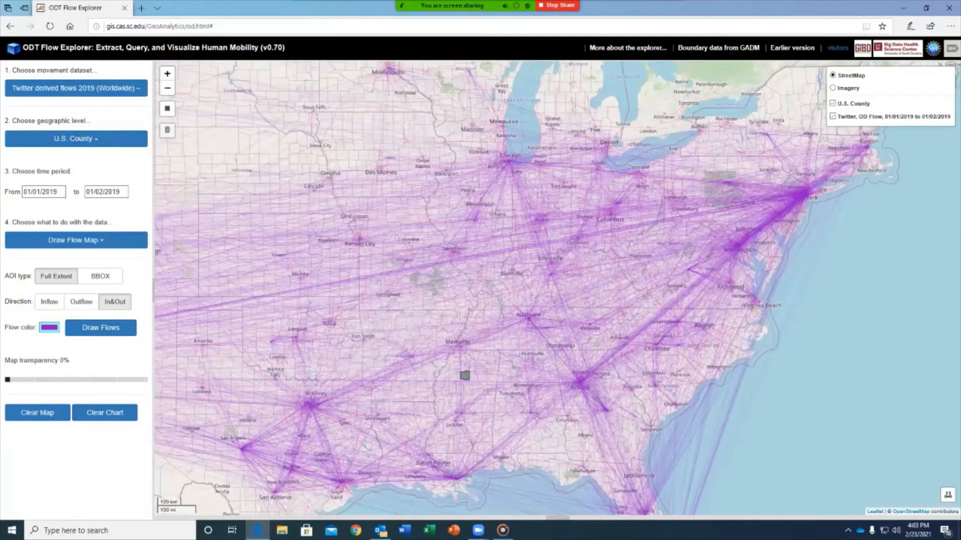
scroll(492, 344, down, 1)
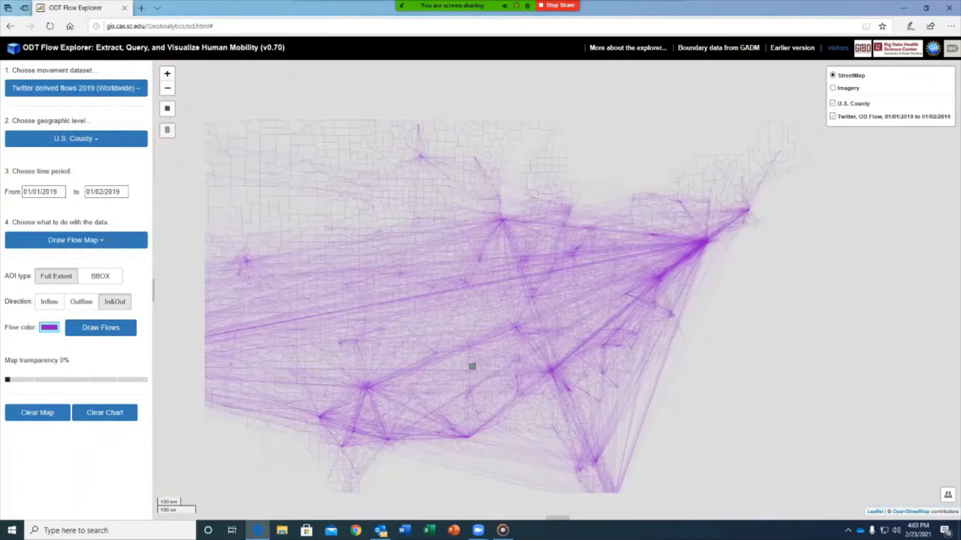
scroll(472, 367, down, 3)
drag(472, 366, 558, 348)
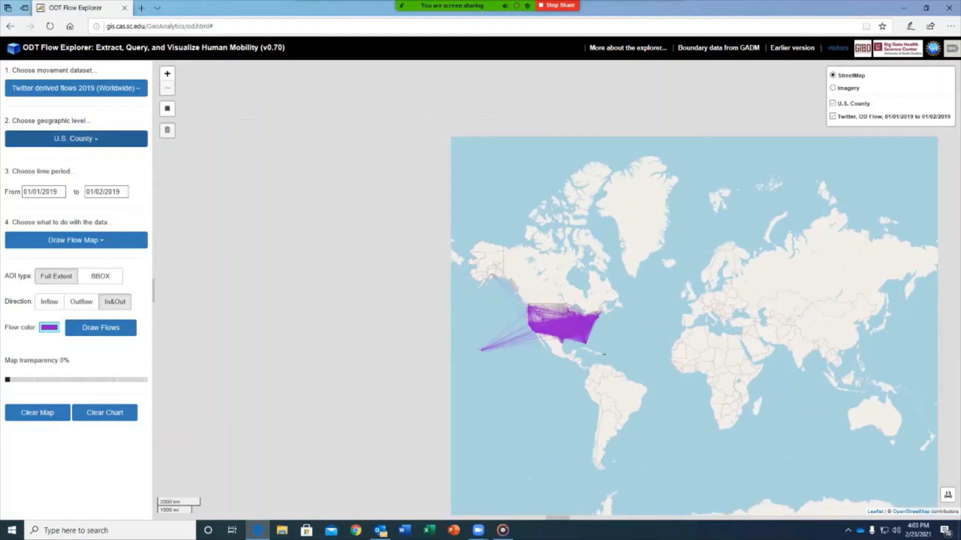
click(38, 412)
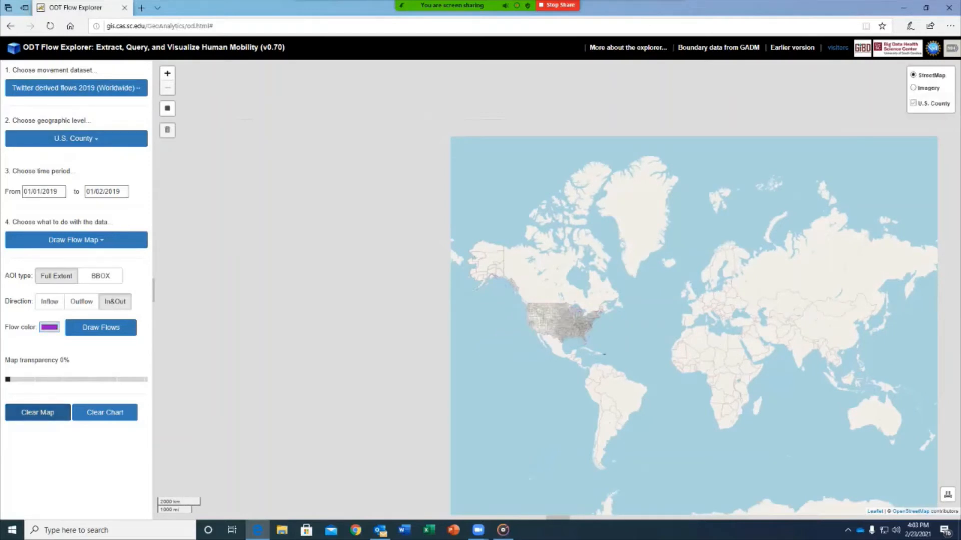
Zoom to North America and select the SafeGraph derived flows 2020 (US only) dataset.
scroll(512, 362, up, 1)
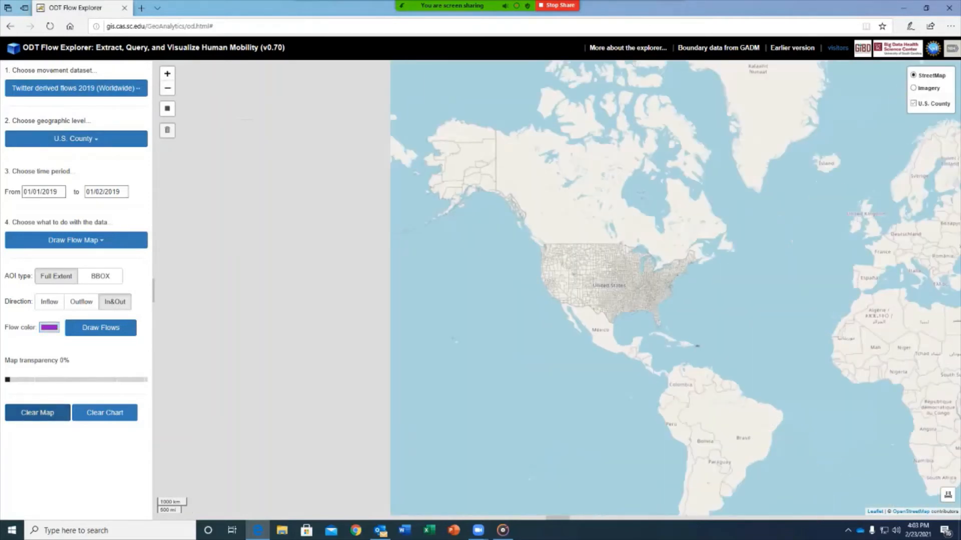
drag(585, 280, 540, 322)
scroll(488, 342, up, 2)
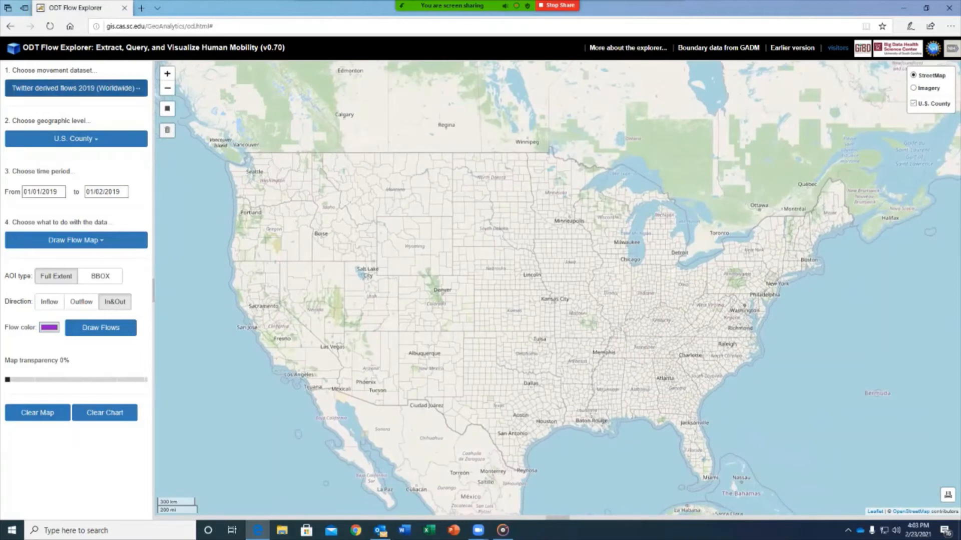
click(76, 88)
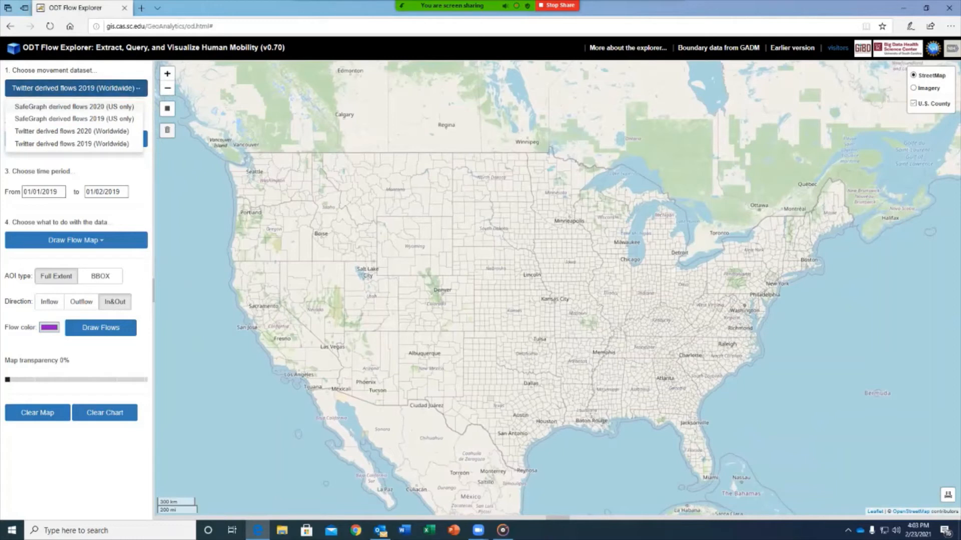
click(74, 107)
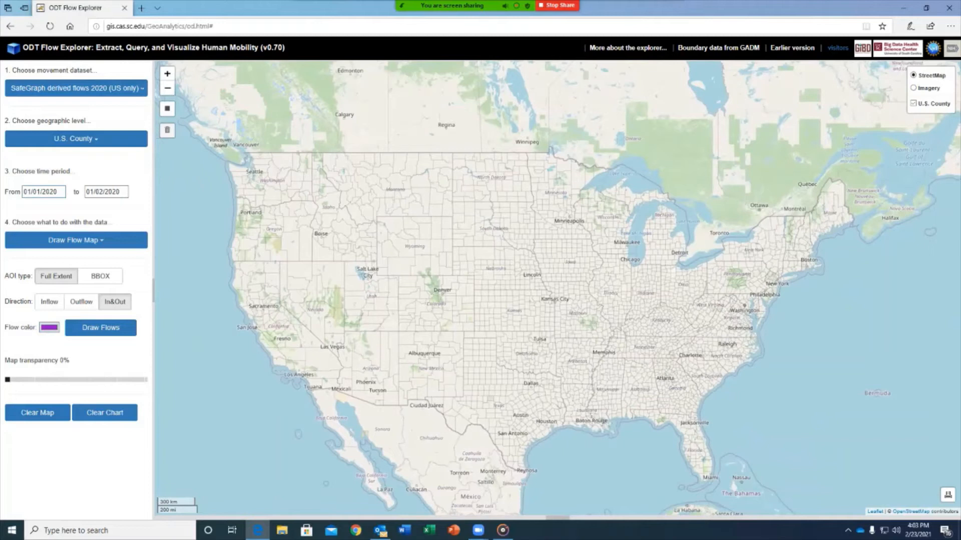
Set the start date to 07/04/2020 and the area of interest type to BBOX.
click(44, 192)
click(60, 207)
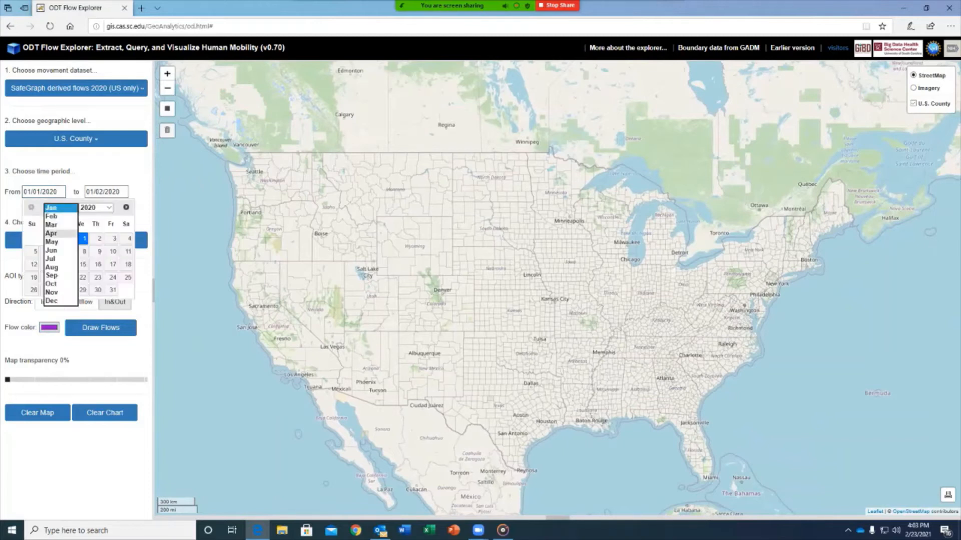
click(50, 259)
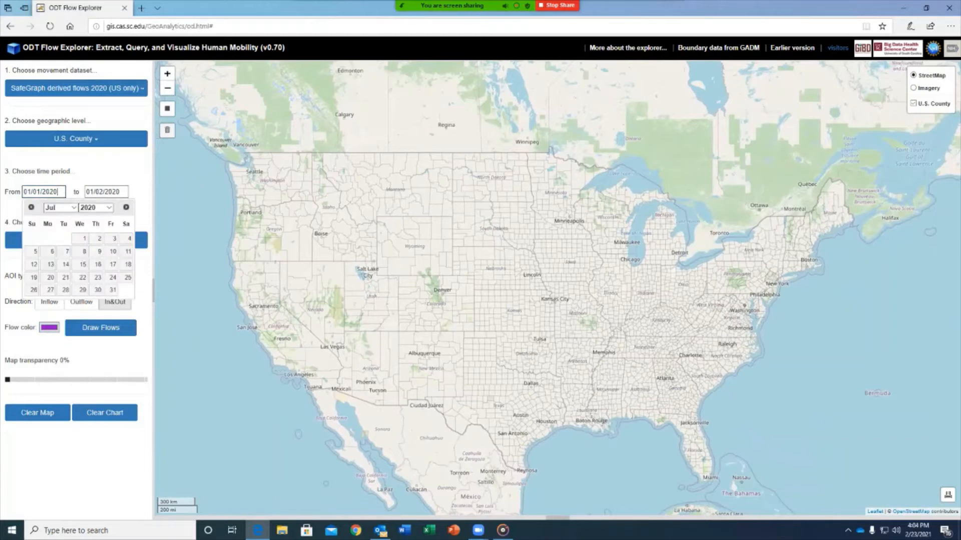
click(129, 238)
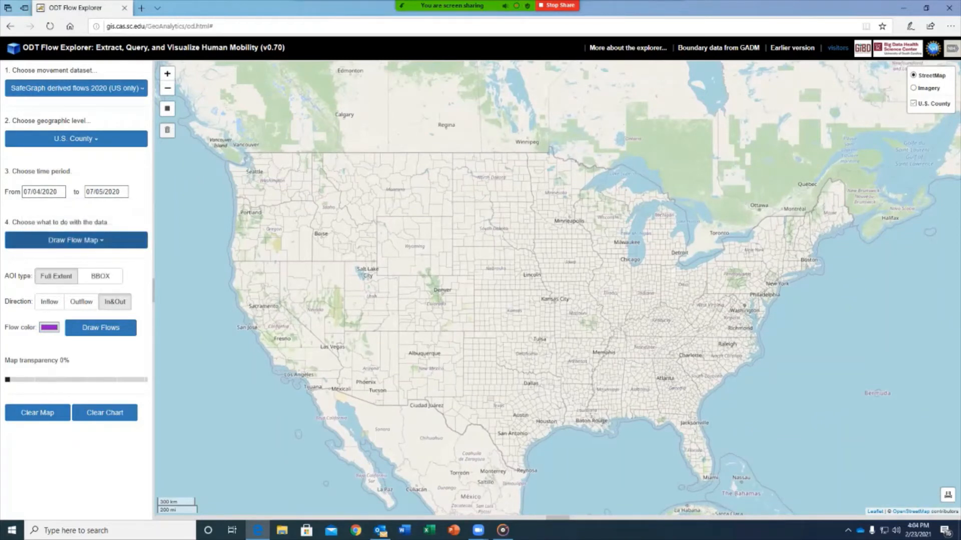
click(100, 276)
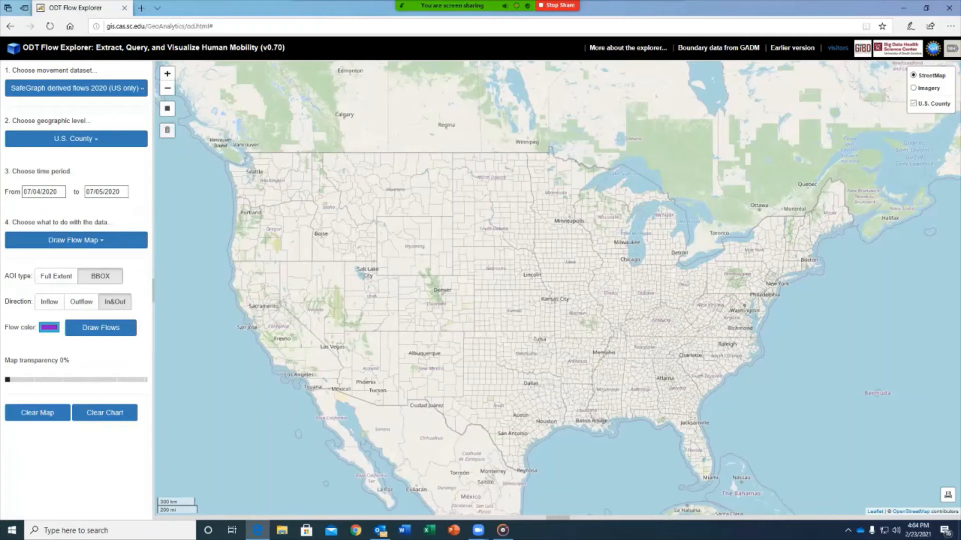
Set the flow colour to red.
click(49, 328)
drag(147, 357, 176, 357)
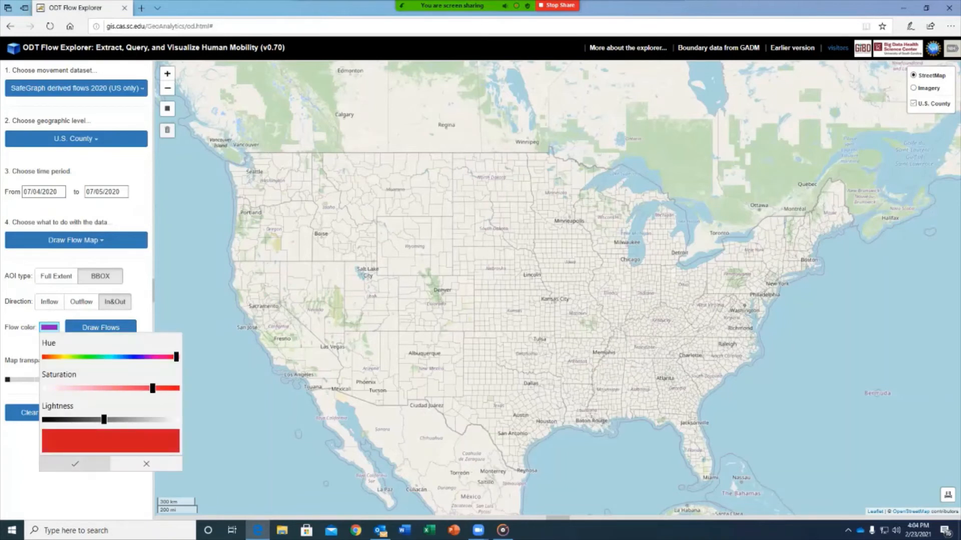
click(75, 464)
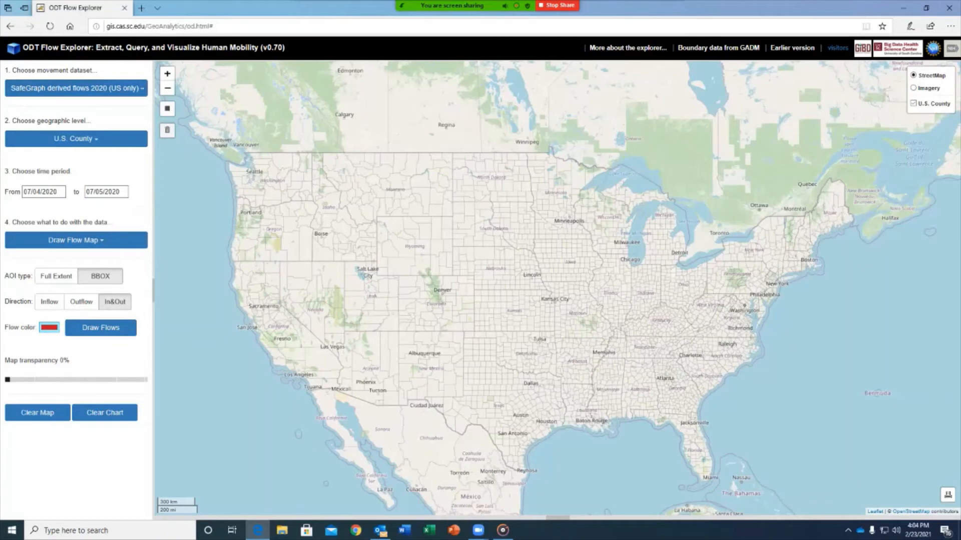
Draw a bounding box around the Dallas area and draw its flows.
click(167, 108)
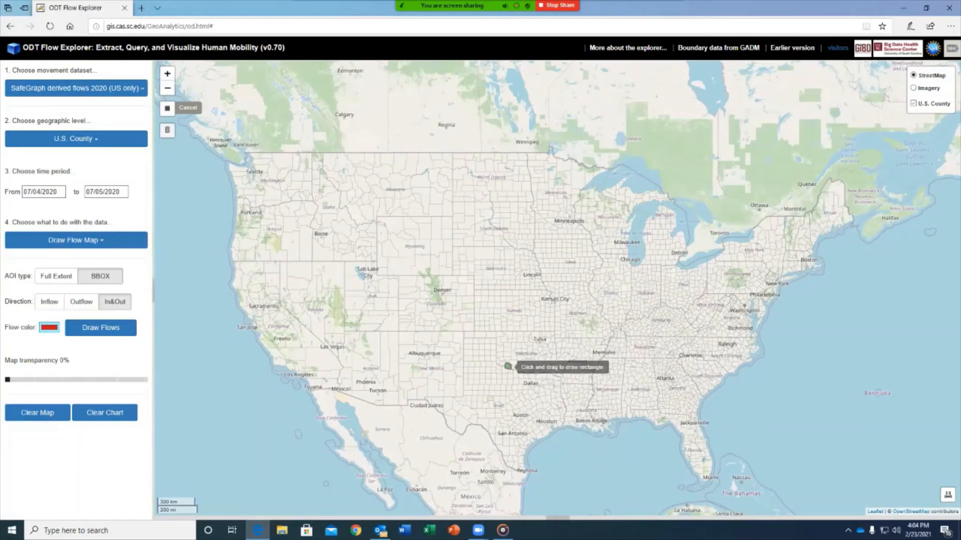
drag(515, 377, 545, 397)
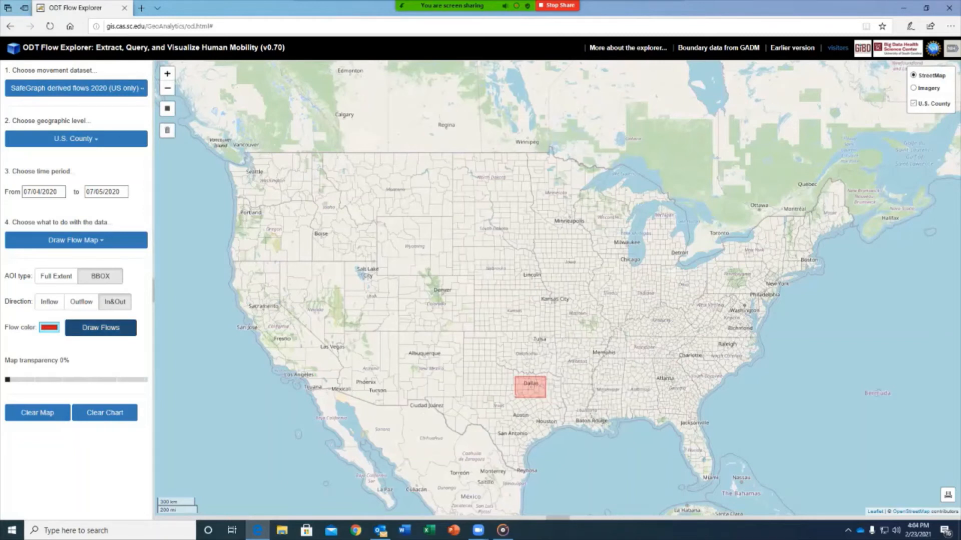
click(100, 327)
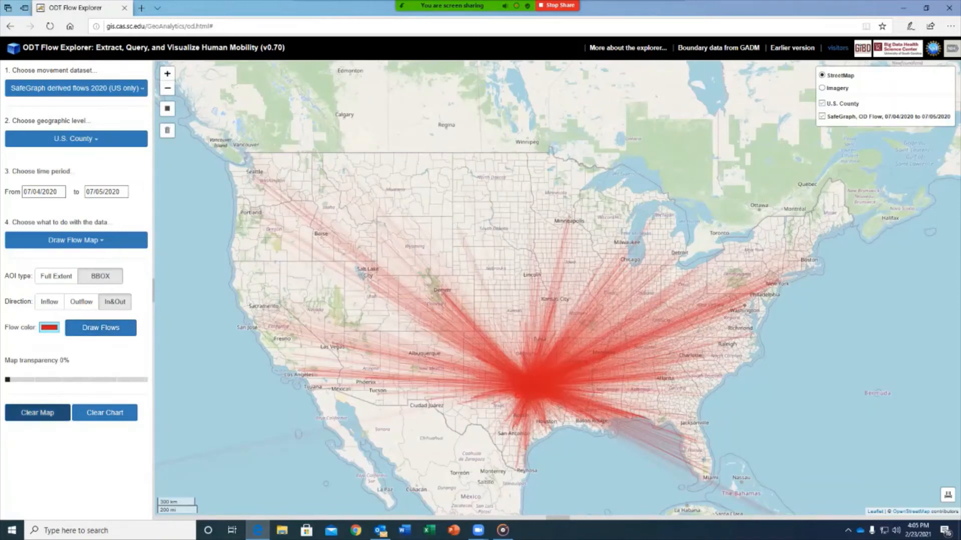
Clear the red flows and switch to Twitter derived flows 2020 at World Country/Region level.
click(37, 412)
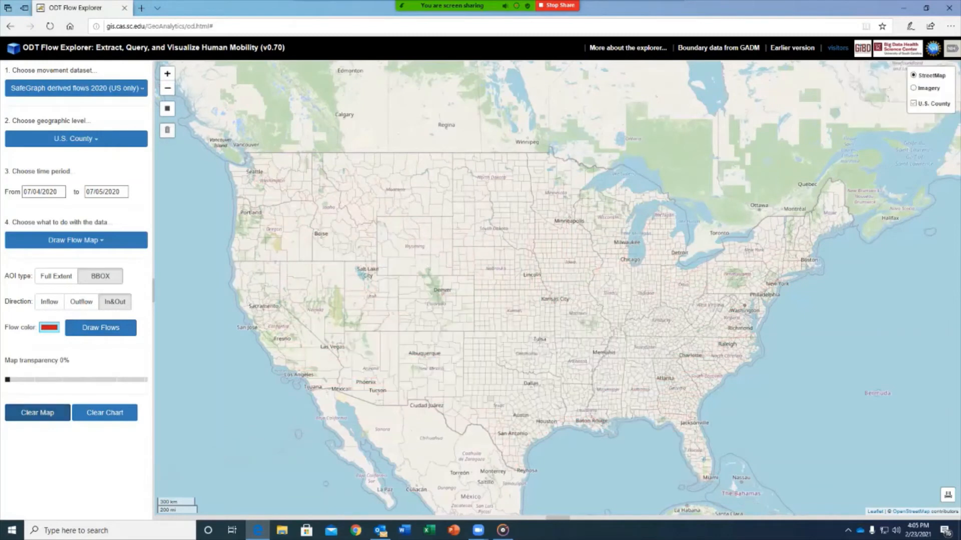
click(76, 88)
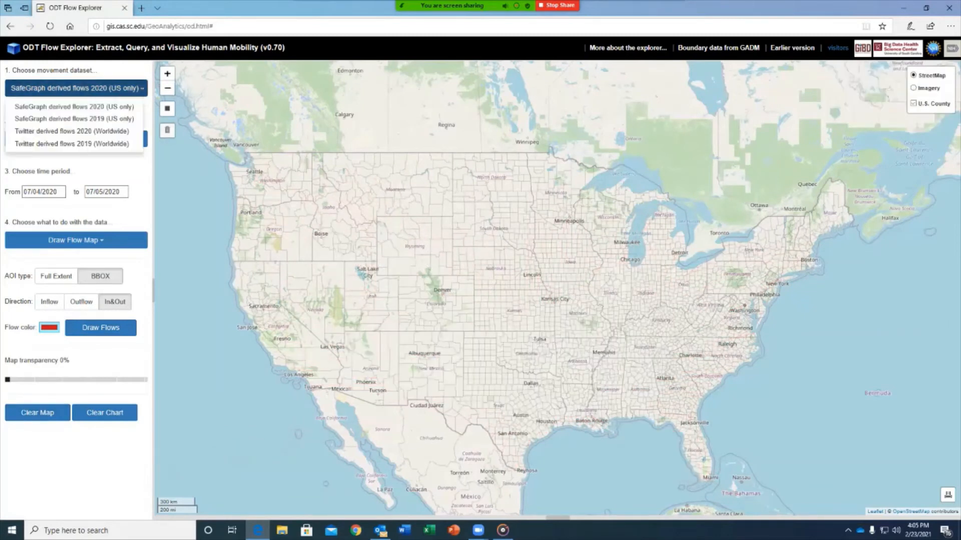
click(71, 131)
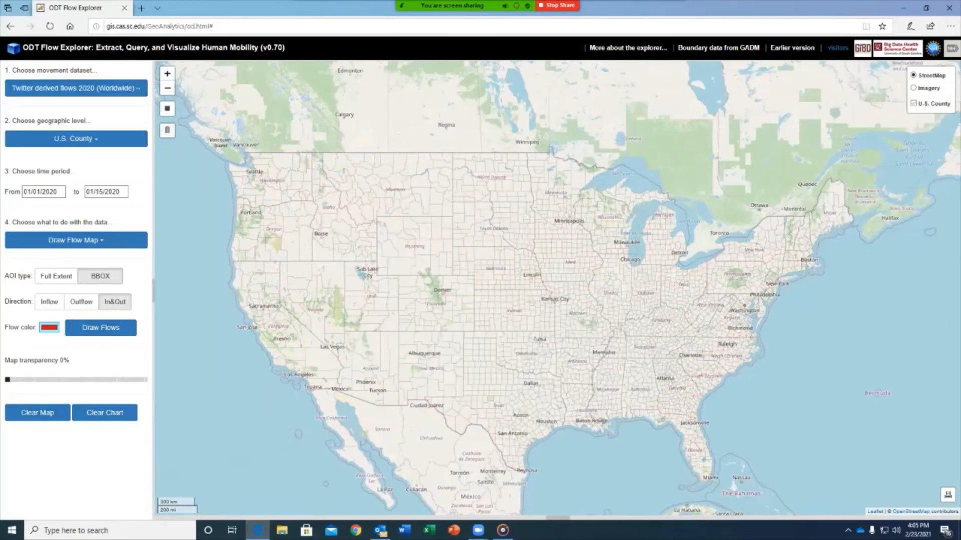
click(76, 138)
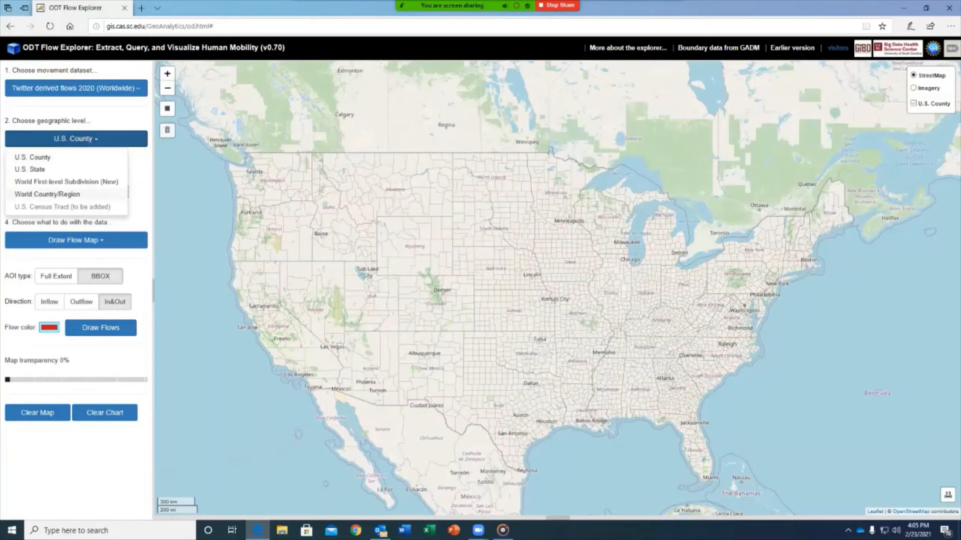
click(47, 194)
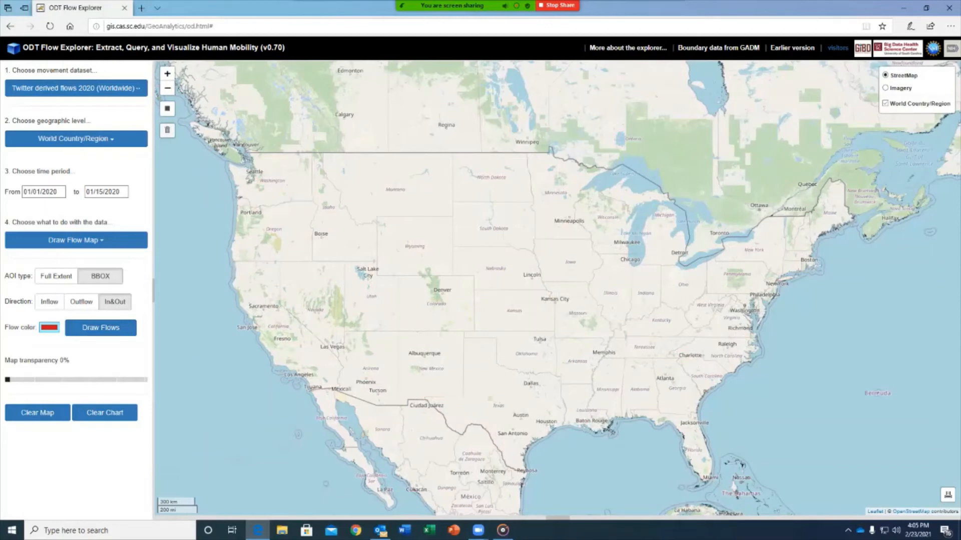
scroll(885, 389, down, 1)
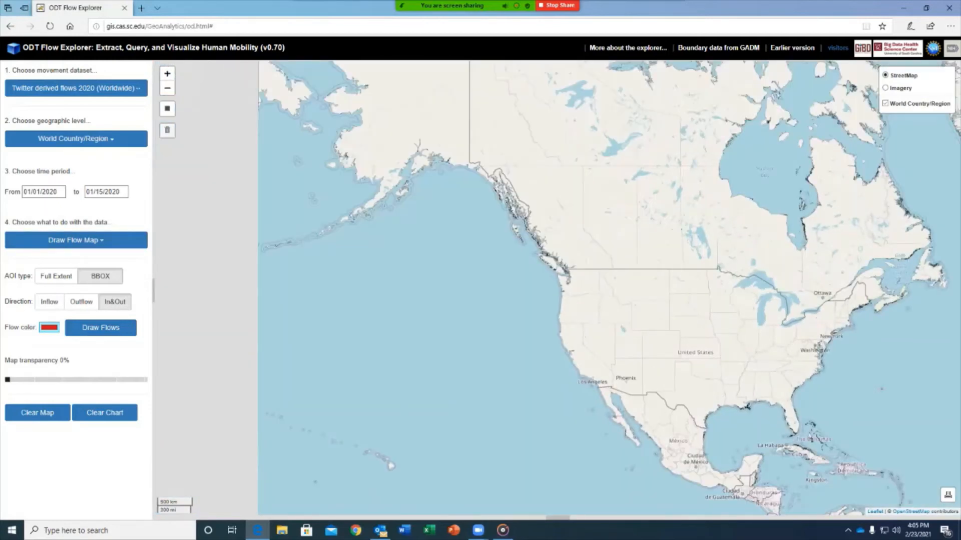
Set the dates to 03/11/2020–03/21/2020 and the area of interest to Full Extent.
click(44, 192)
click(60, 207)
click(51, 225)
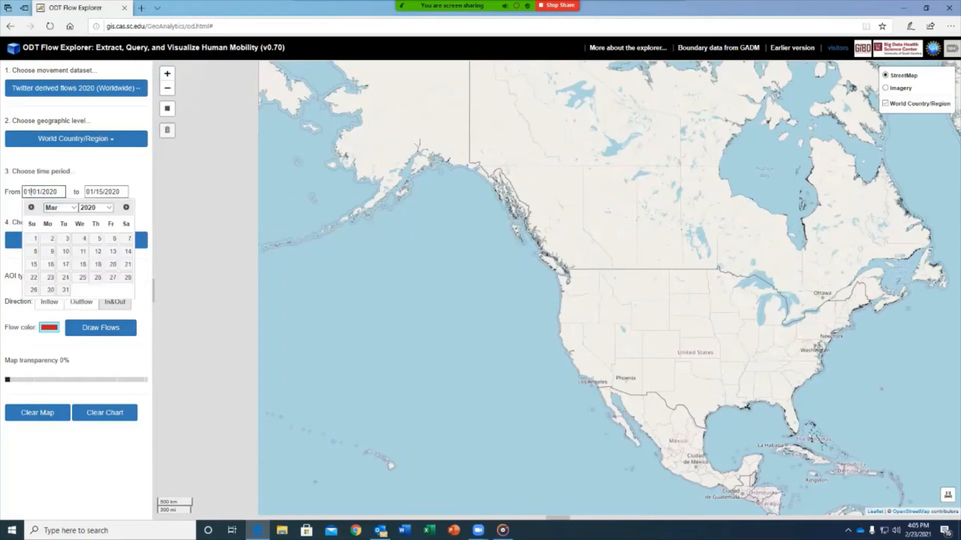
click(83, 252)
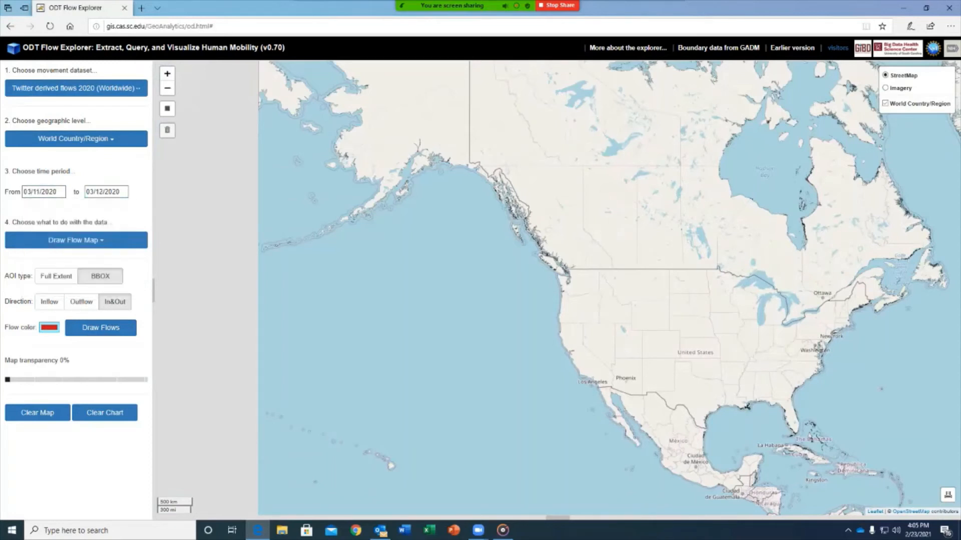
click(106, 192)
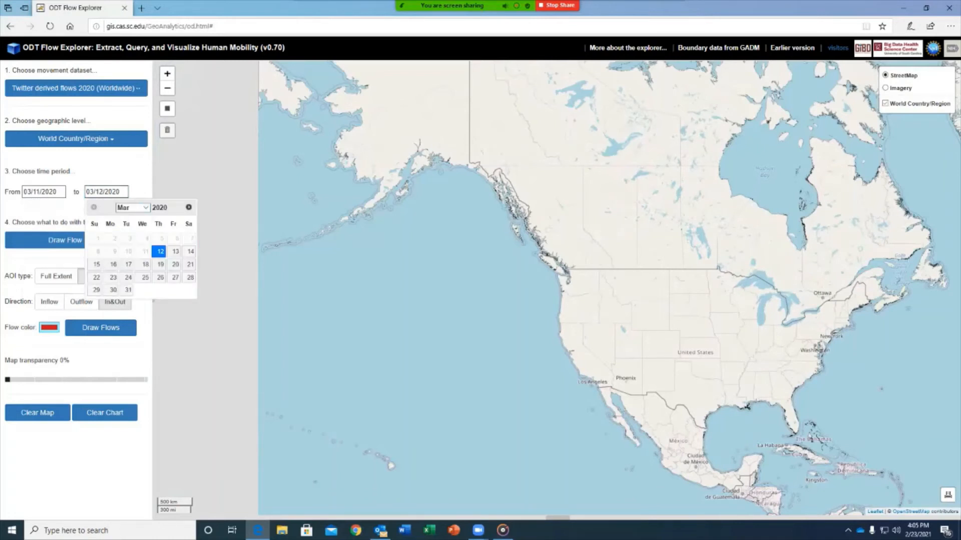
click(190, 265)
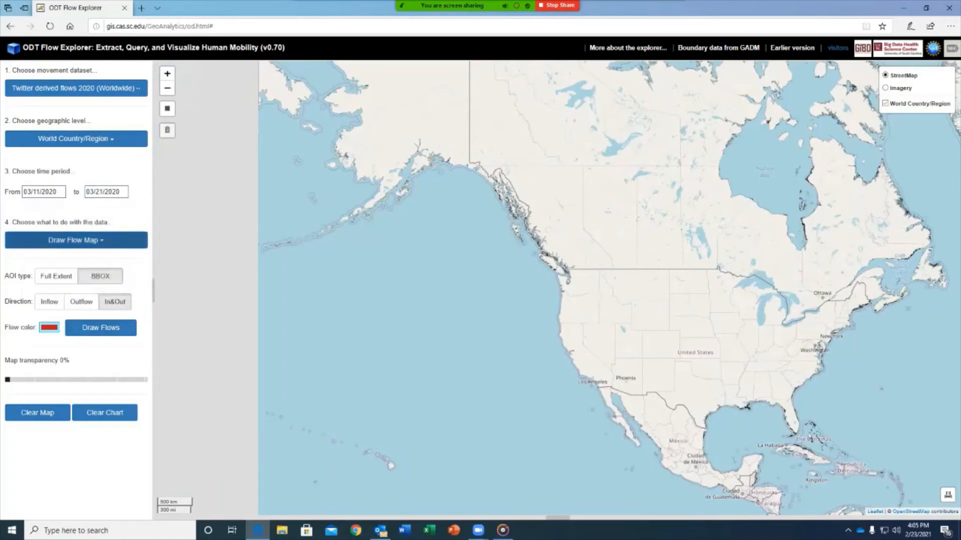
click(56, 276)
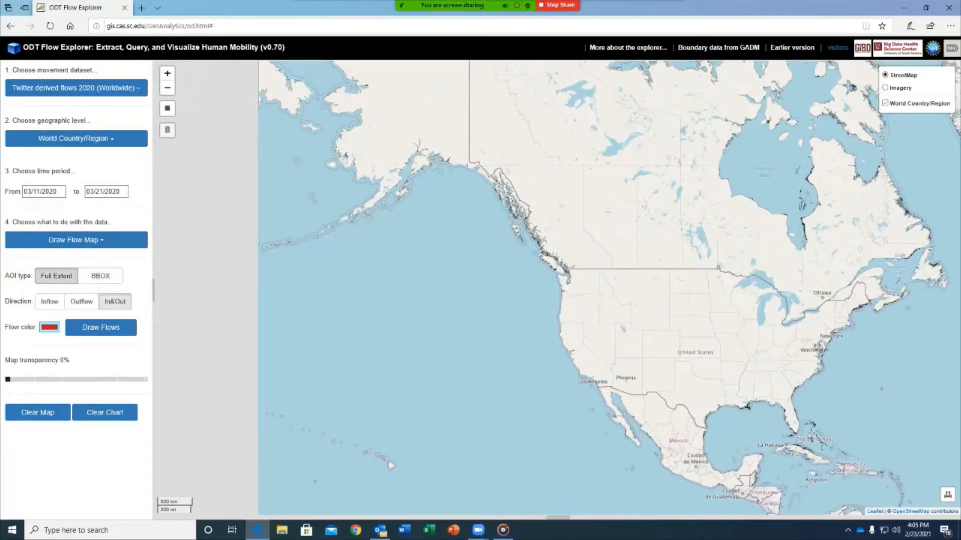
Adjust the flow colour hue to red and draw the worldwide country flows.
click(49, 327)
click(76, 356)
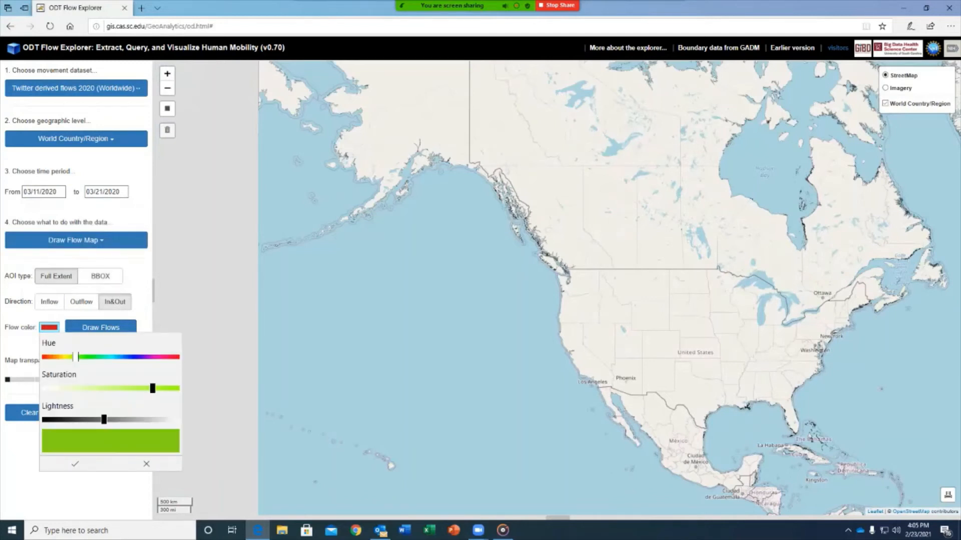
drag(81, 357, 174, 357)
click(75, 464)
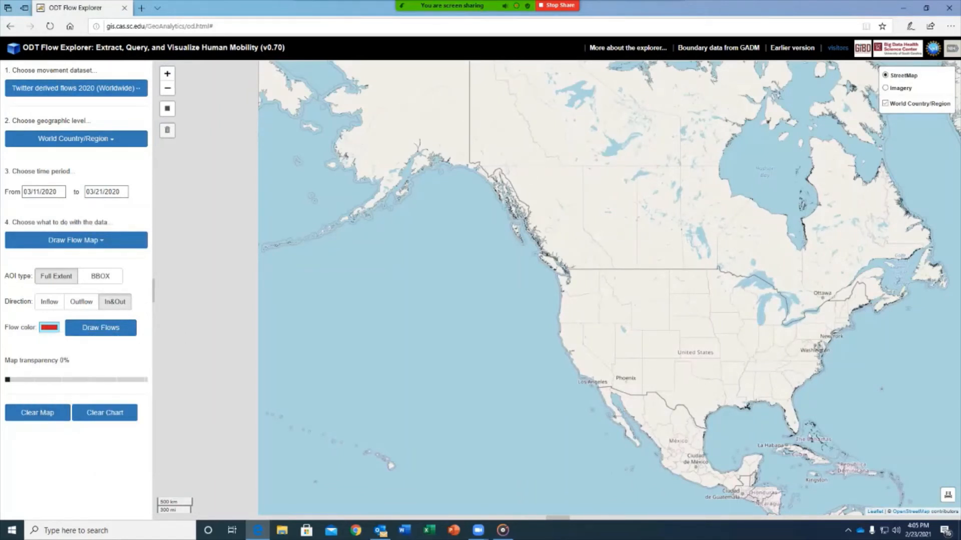
click(100, 328)
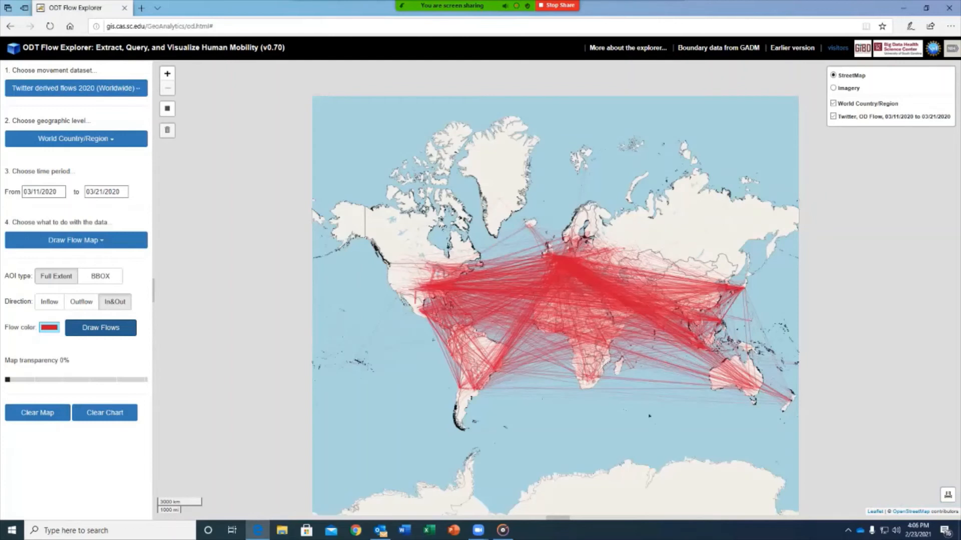
Pan the worldwide red Twitter flow map slightly left.
drag(555, 306, 527, 308)
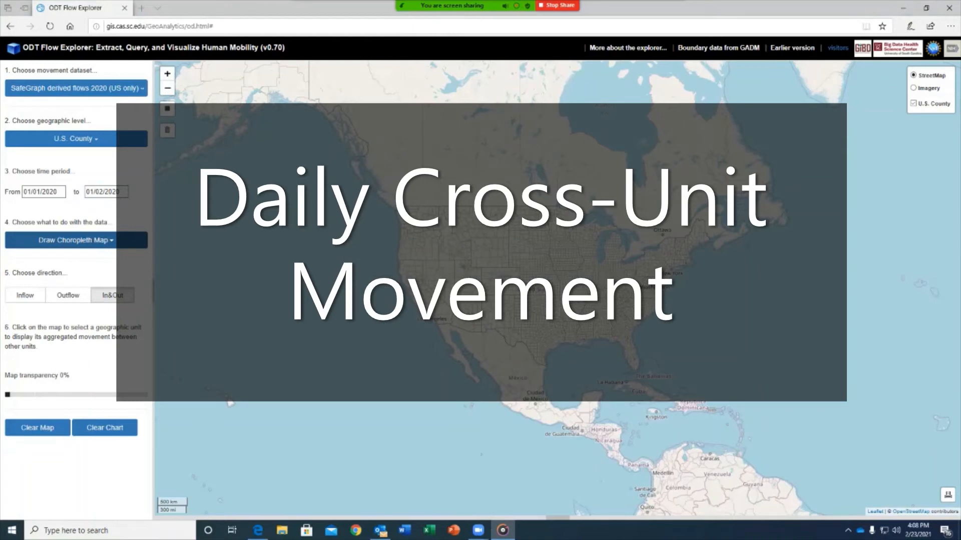
Choose Daily Cross-unit Movements and switch the dataset to SafeGraph derived flows 2019 (US only).
click(76, 240)
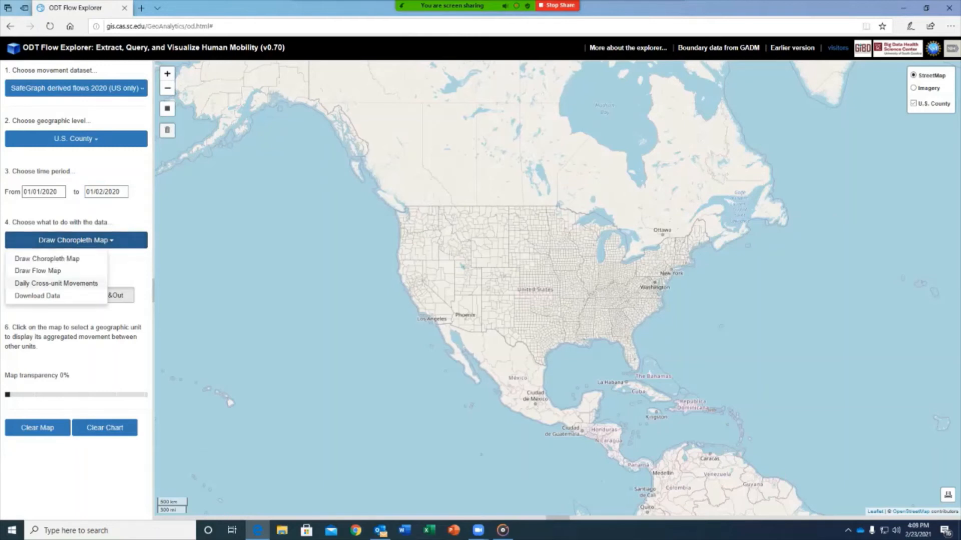
click(56, 283)
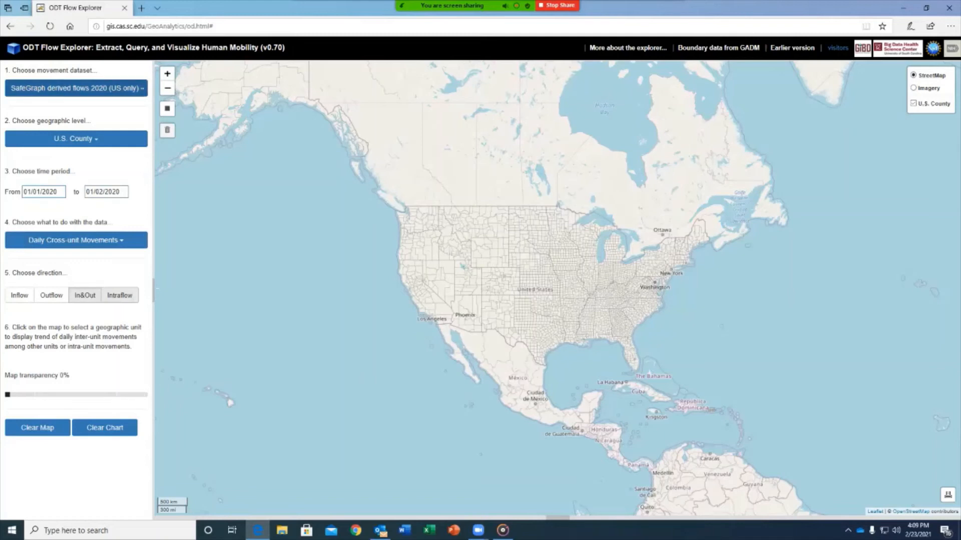
click(76, 88)
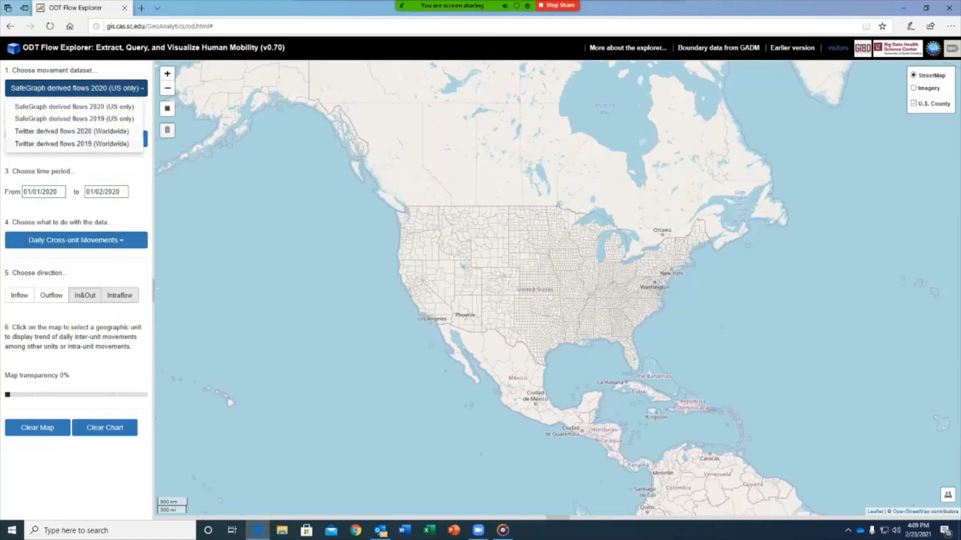
click(74, 119)
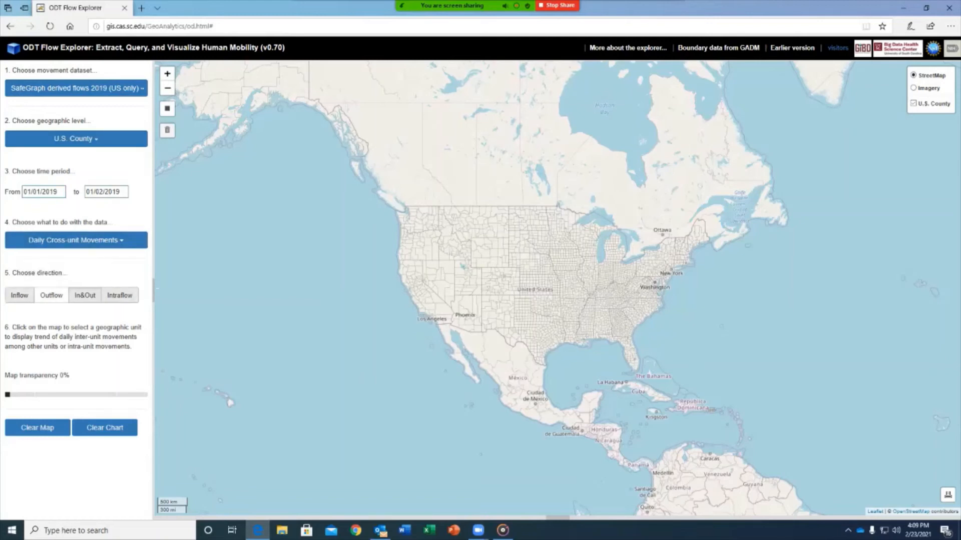
Chart inflows only and add New York county's 2019 daily inflows.
click(20, 295)
scroll(621, 283, up, 3)
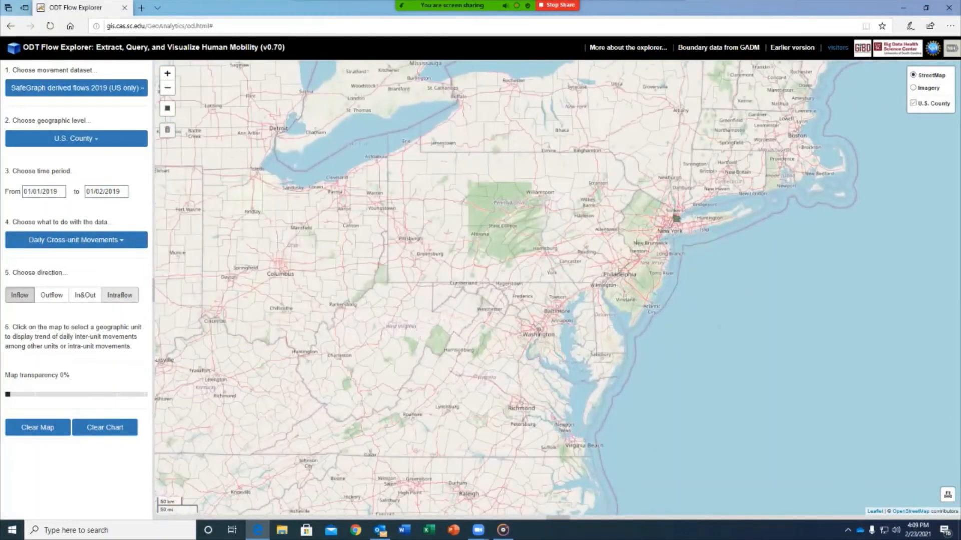
scroll(674, 226, up, 1)
click(667, 229)
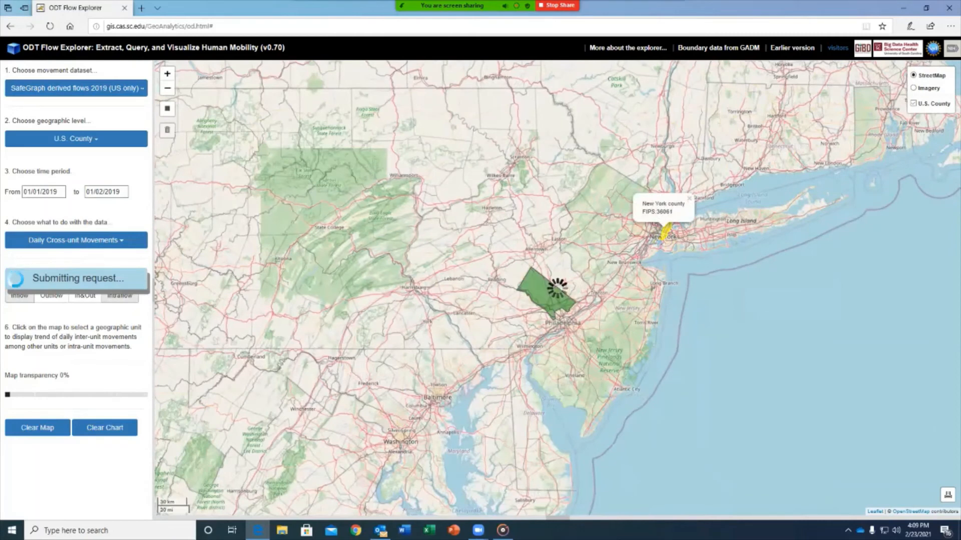
click(689, 198)
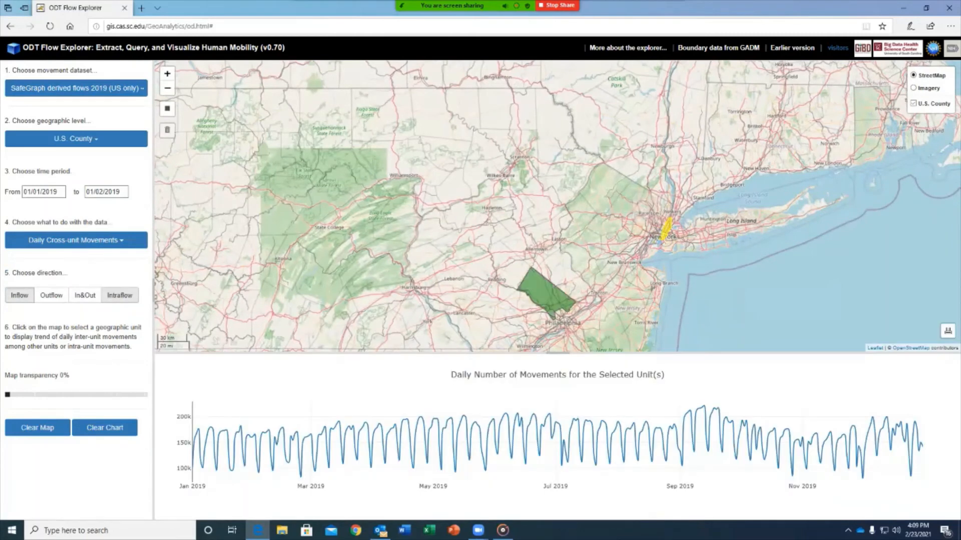
Add Miami-Dade county's 2019 daily inflows to the chart and zoom back out to the whole US.
scroll(608, 314, down, 1)
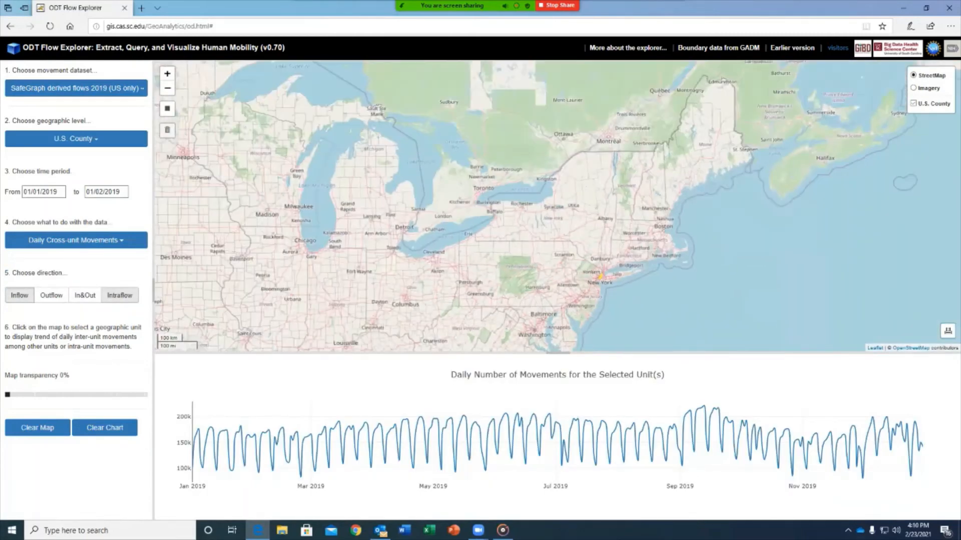
drag(612, 320, 600, 75)
drag(594, 305, 607, 82)
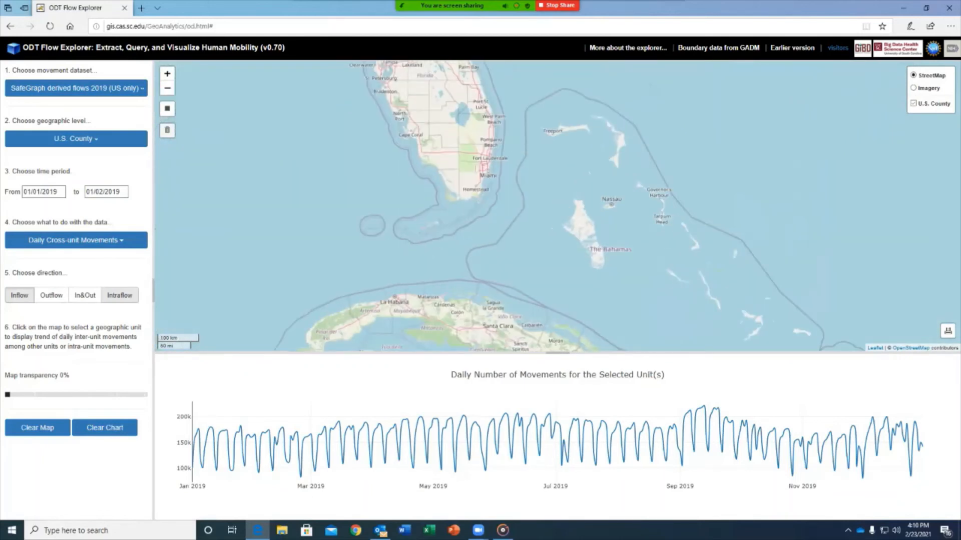
scroll(468, 225, up, 1)
drag(469, 220, 472, 259)
click(479, 226)
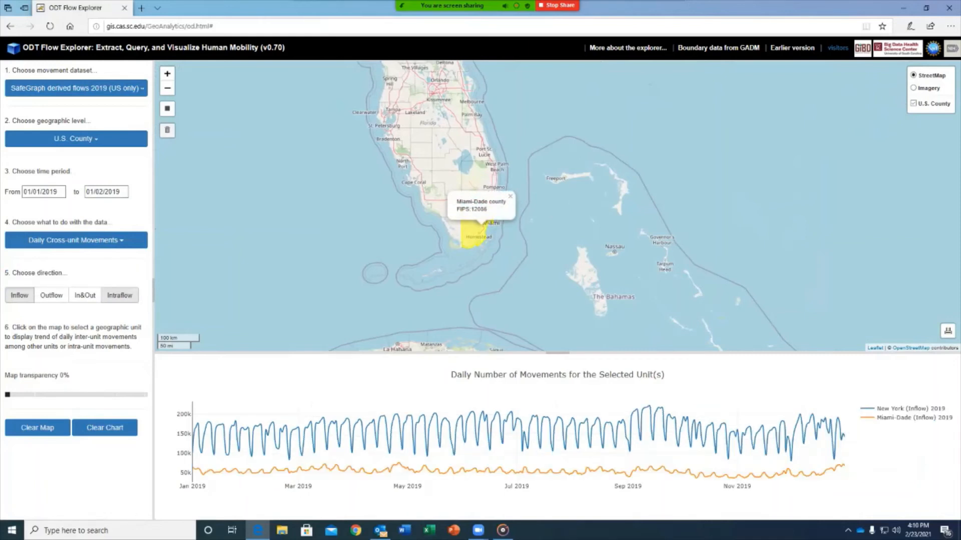
scroll(477, 300, down, 2)
drag(477, 261, 587, 309)
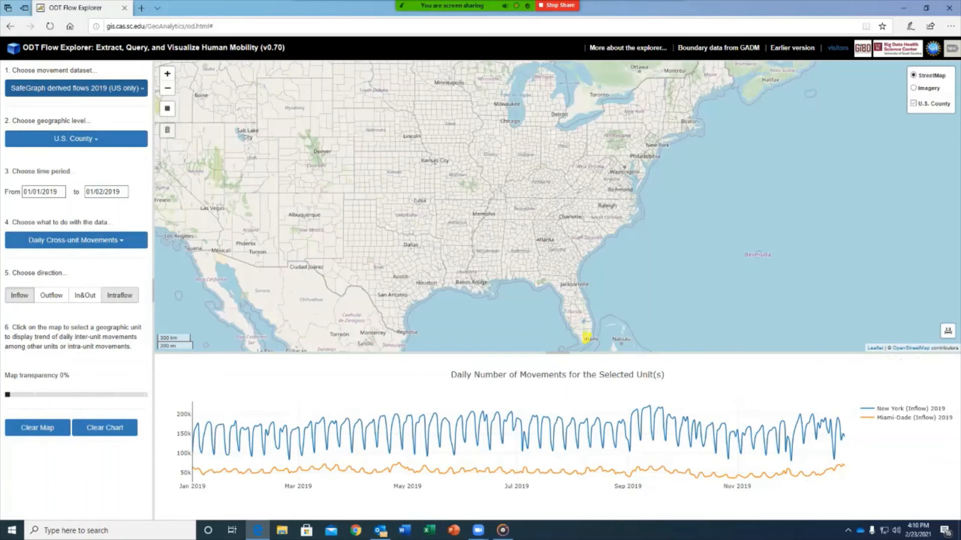
click(76, 88)
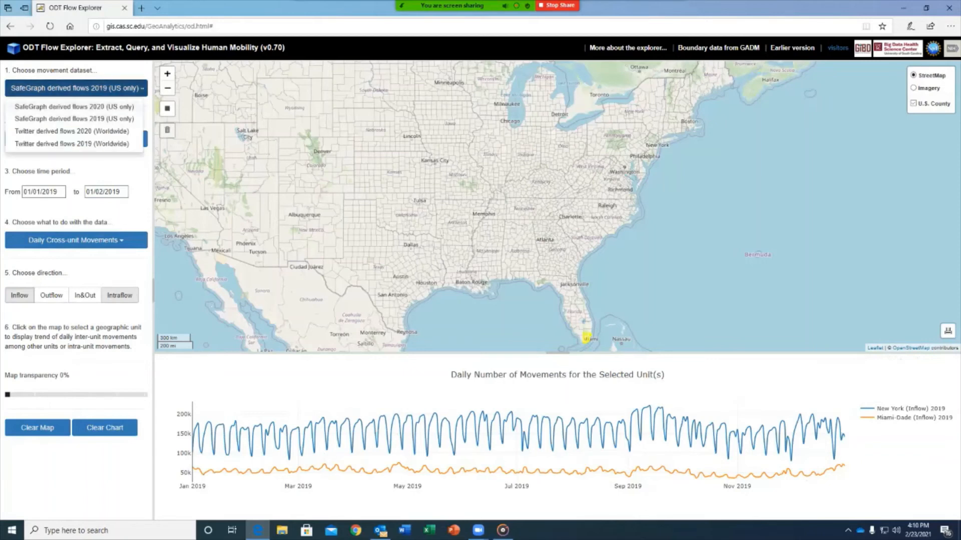
Switch to SafeGraph 2020 flows, add New York county's 2020 inflows, then clear the map highlights.
click(74, 107)
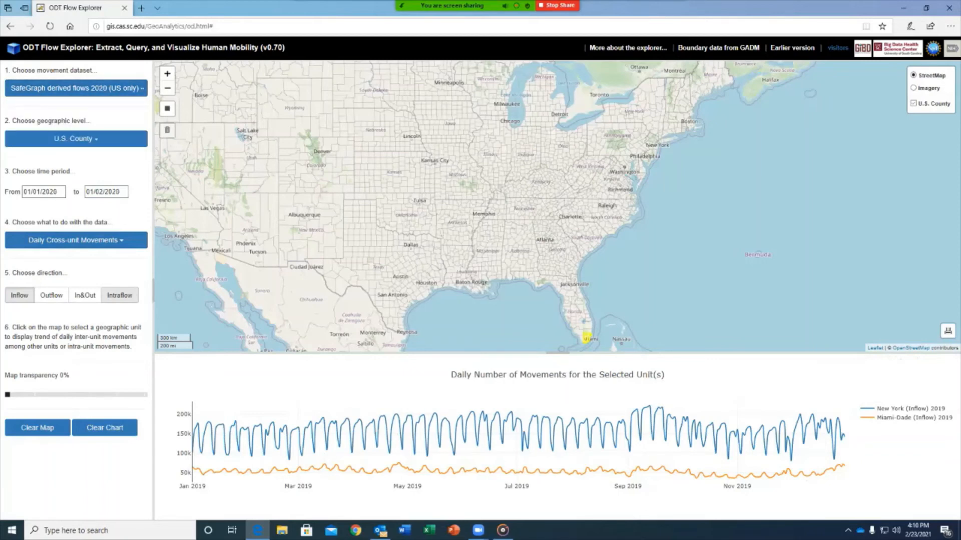
scroll(658, 148, up, 4)
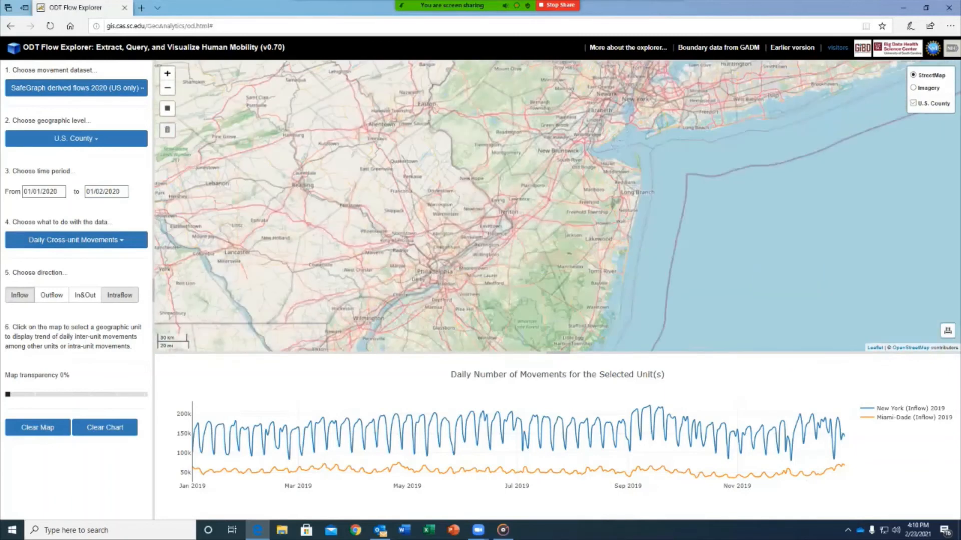
drag(645, 118, 661, 212)
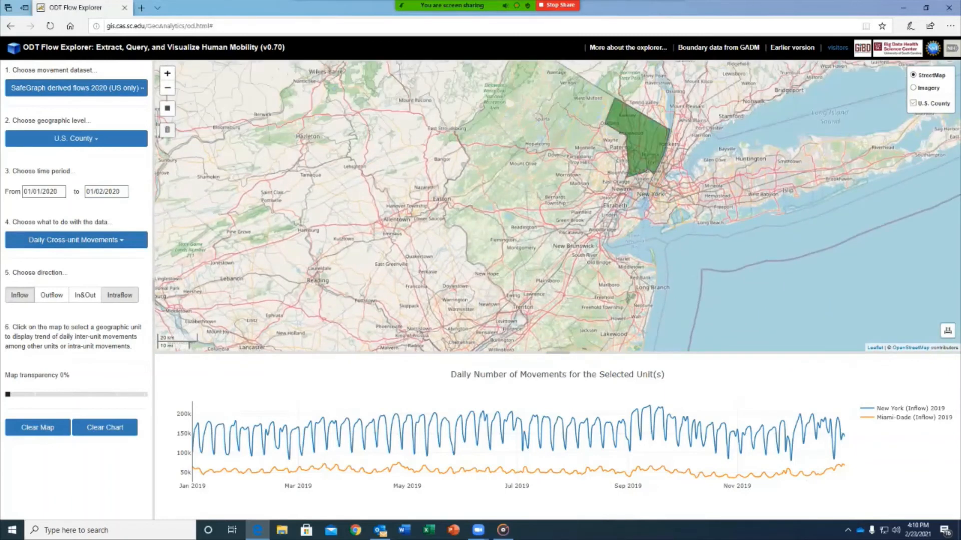
scroll(641, 181, up, 2)
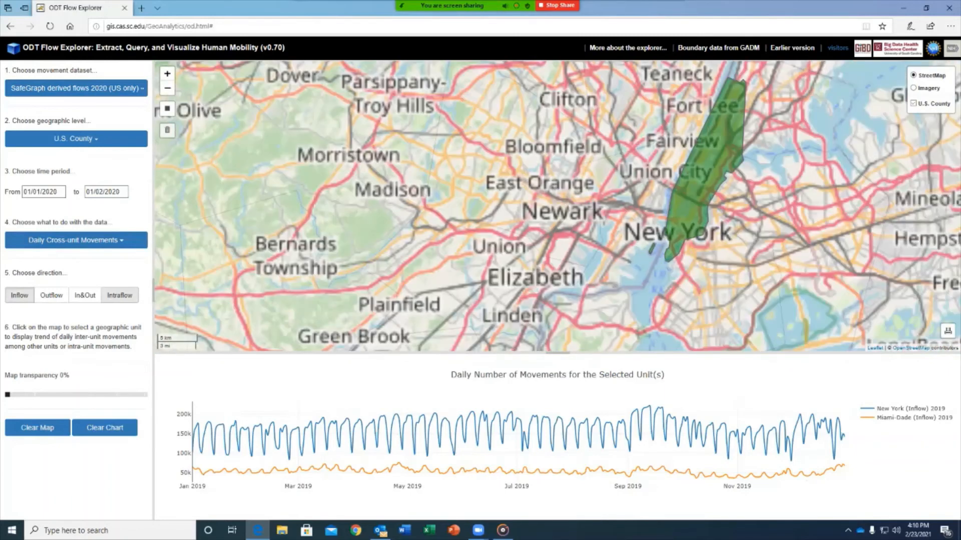
click(687, 193)
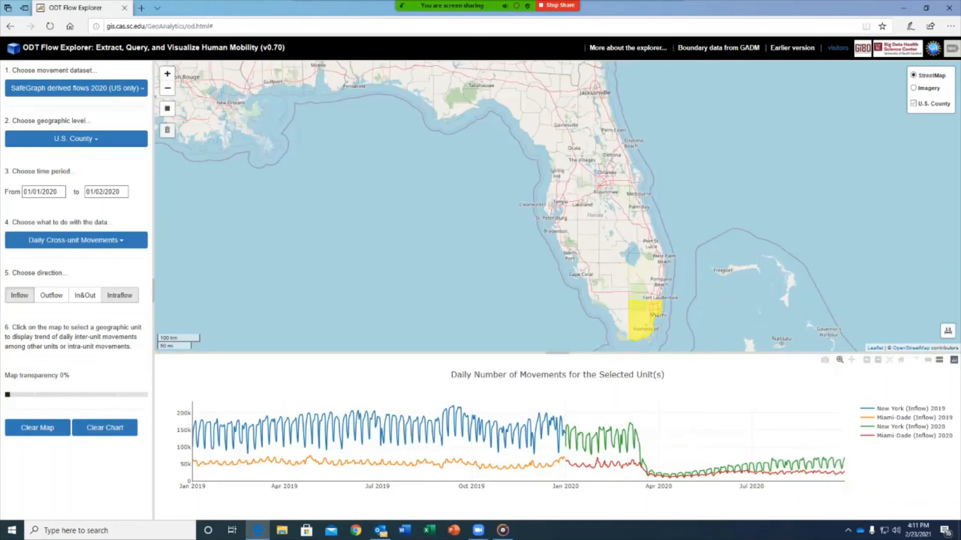
key(F10)
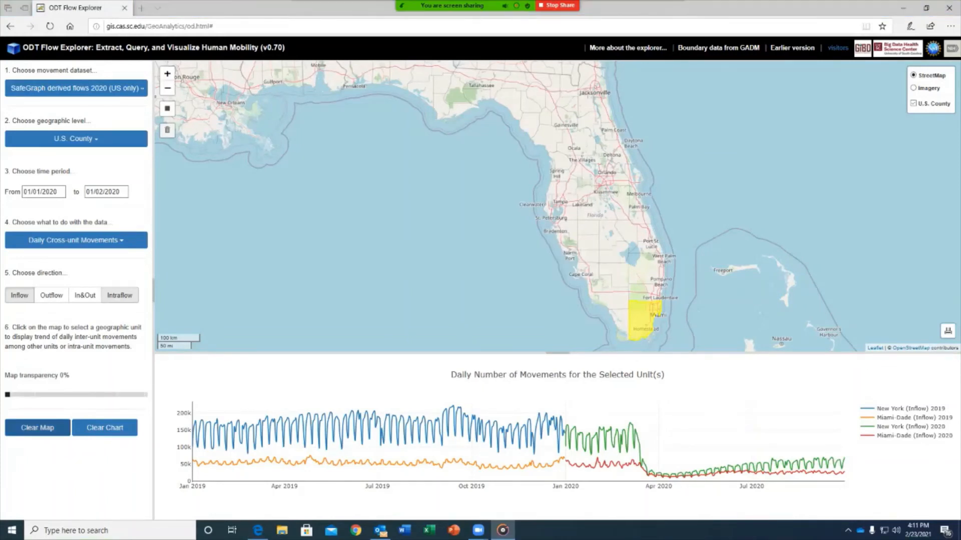
click(38, 428)
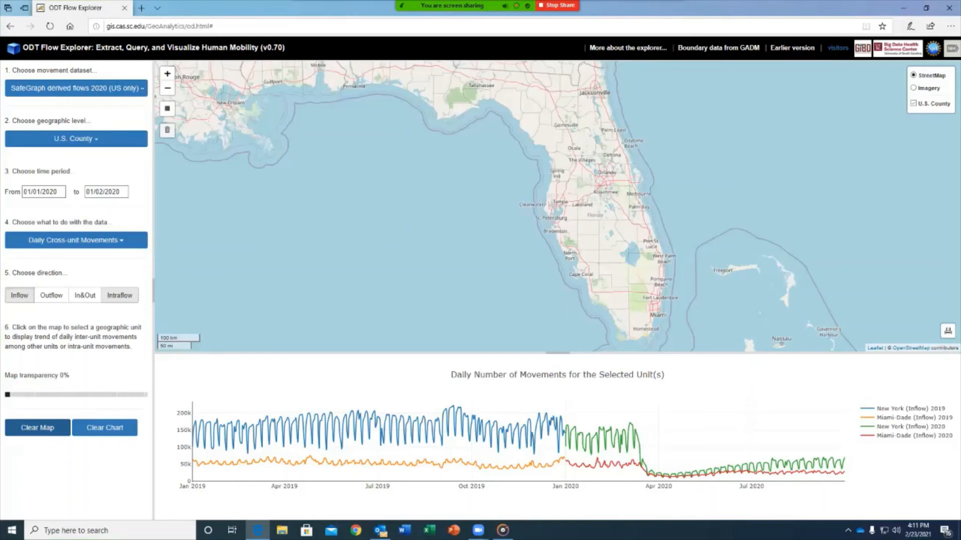
Remove the daily movements chart and switch to Twitter 2020 worldwide flows at World Country/Region level.
click(105, 428)
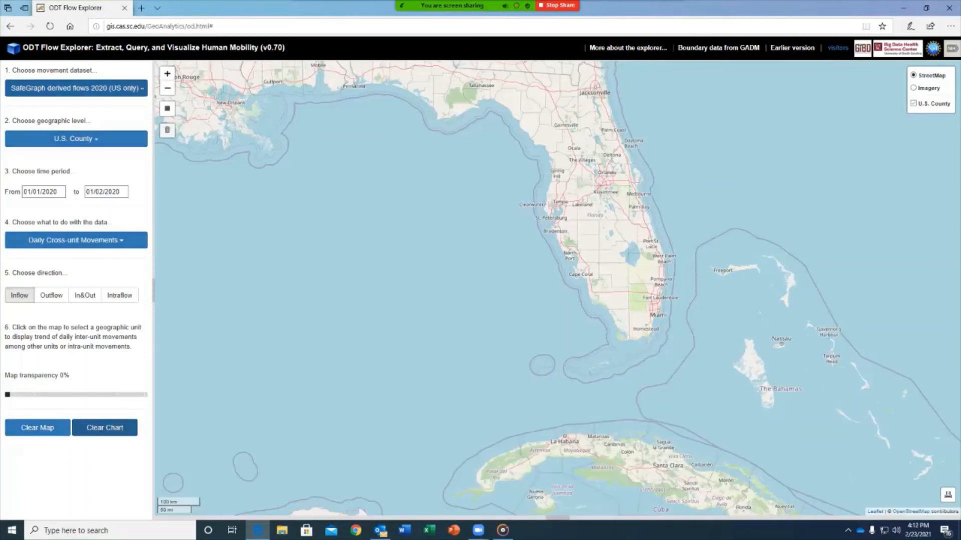
click(76, 88)
click(71, 131)
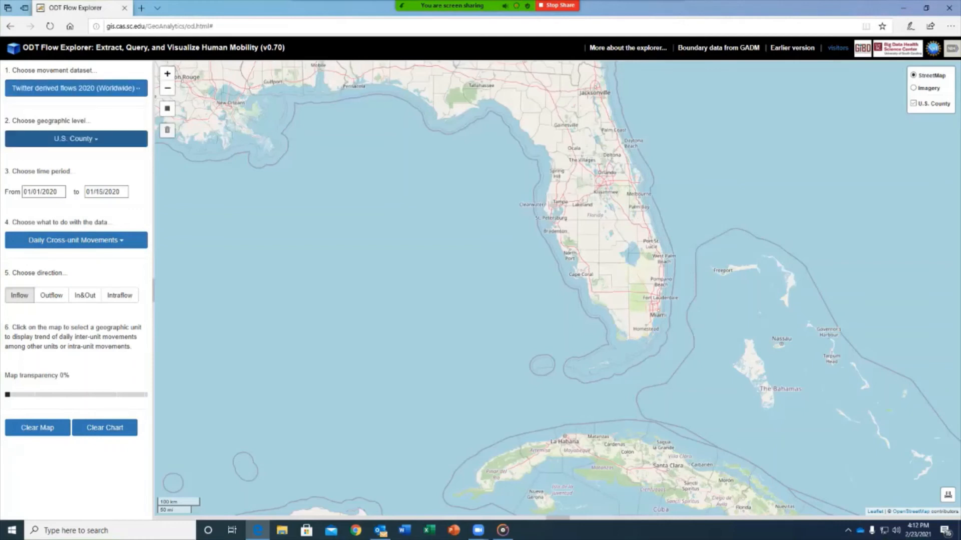
click(76, 139)
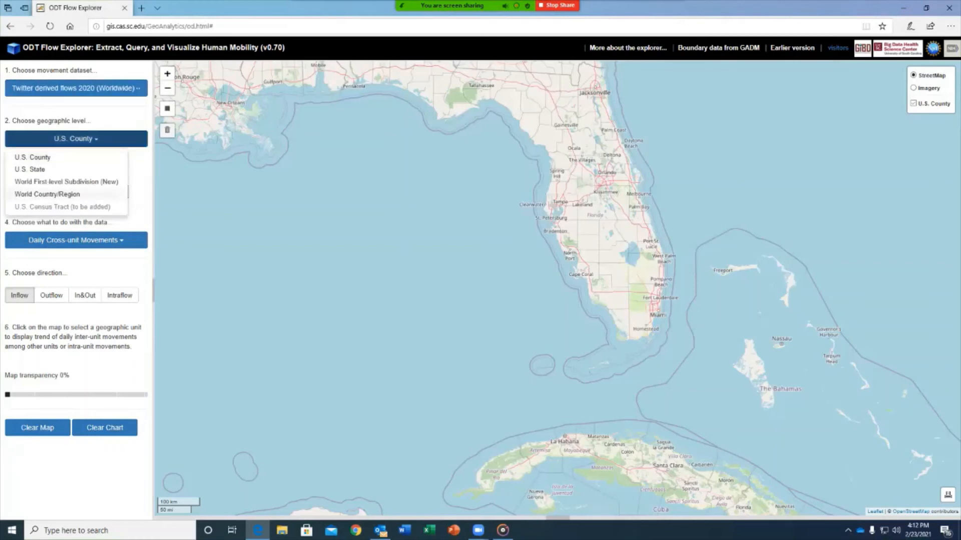
click(47, 194)
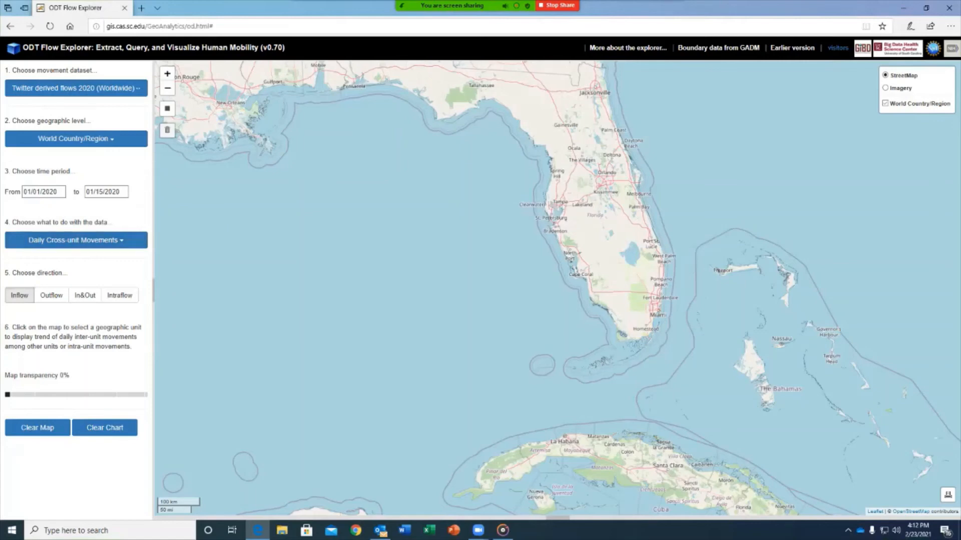
Chart within-unit daily movements for the United Kingdom.
click(120, 296)
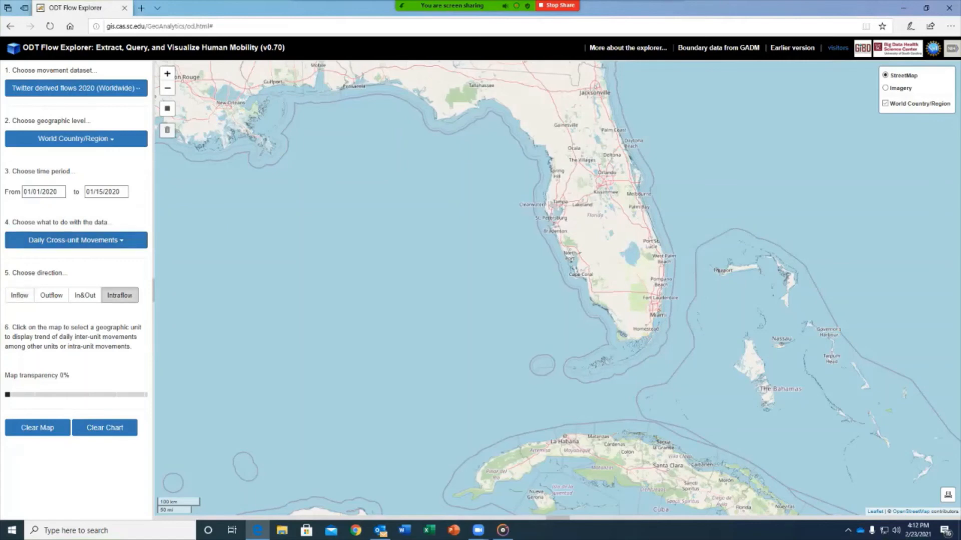
scroll(525, 289, up, 3)
scroll(524, 288, down, 5)
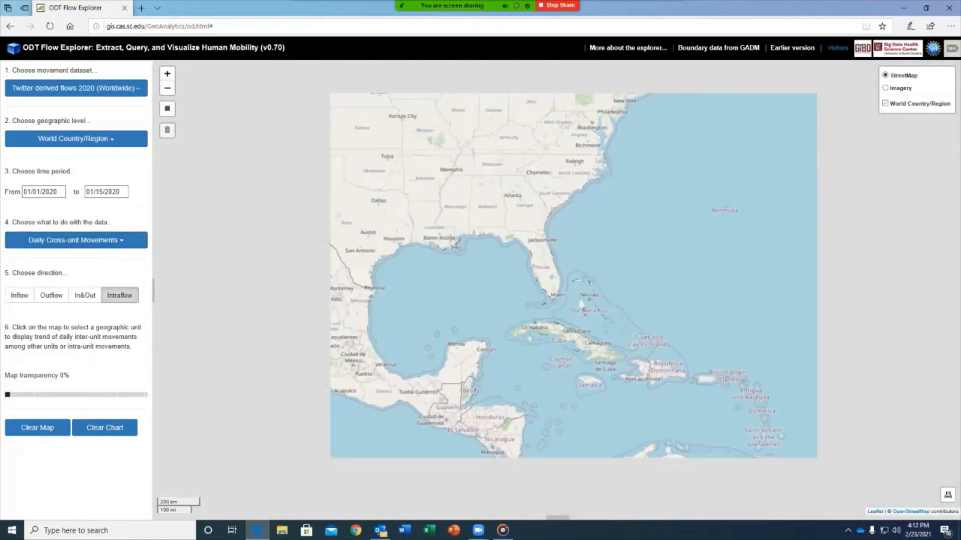
scroll(608, 264, down, 3)
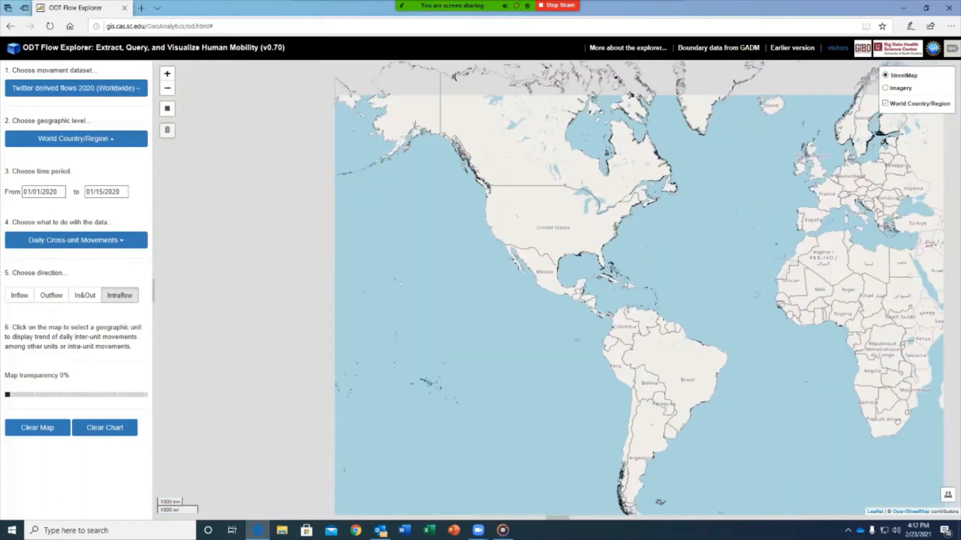
drag(813, 166, 720, 191)
click(721, 192)
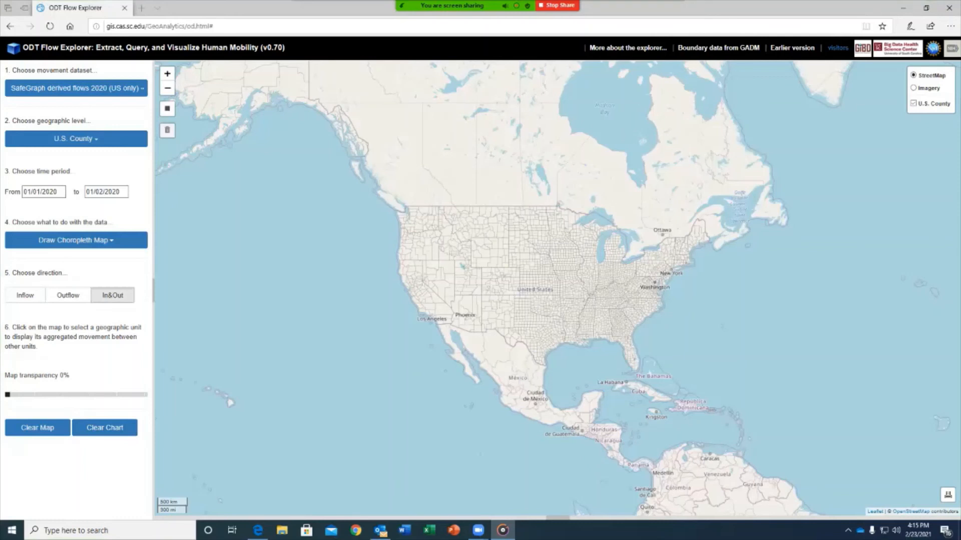
Select Download Data from the list of data actions.
click(76, 240)
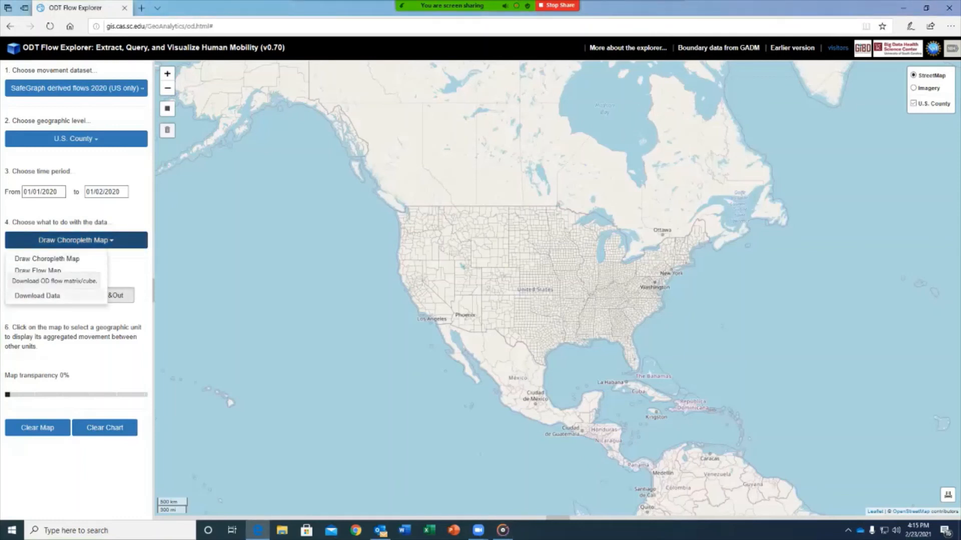
click(37, 295)
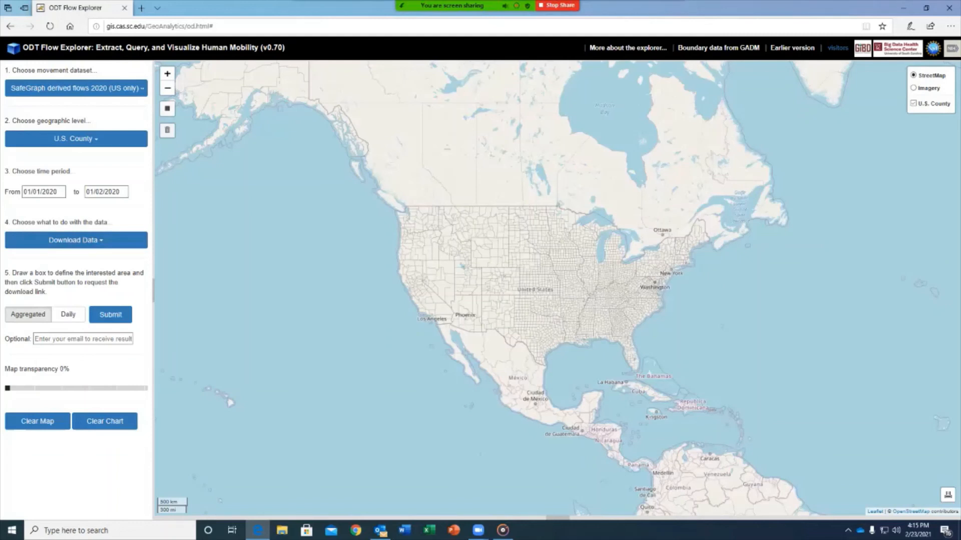
Box the New York area, submit a daily-flow request with a contact email, then return to Aggregated.
click(167, 108)
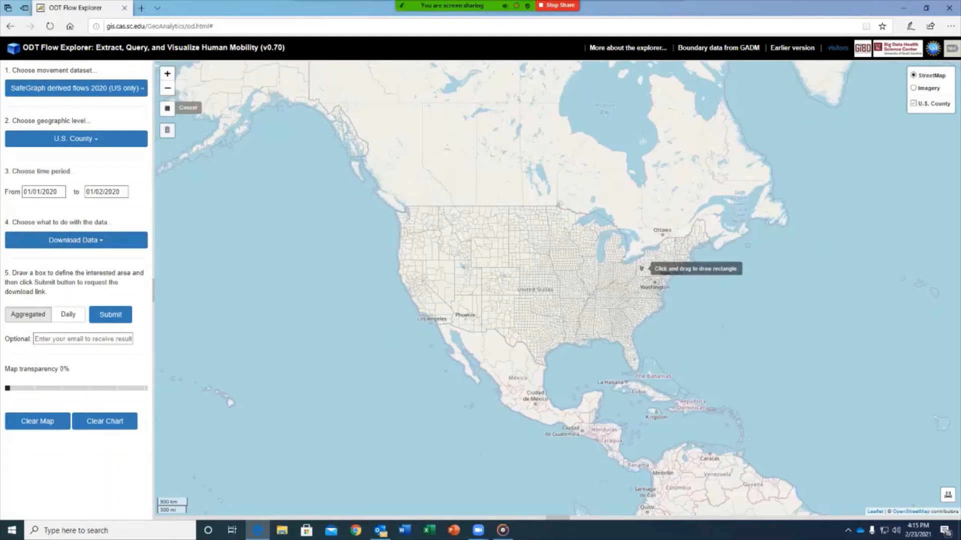
drag(653, 264, 683, 286)
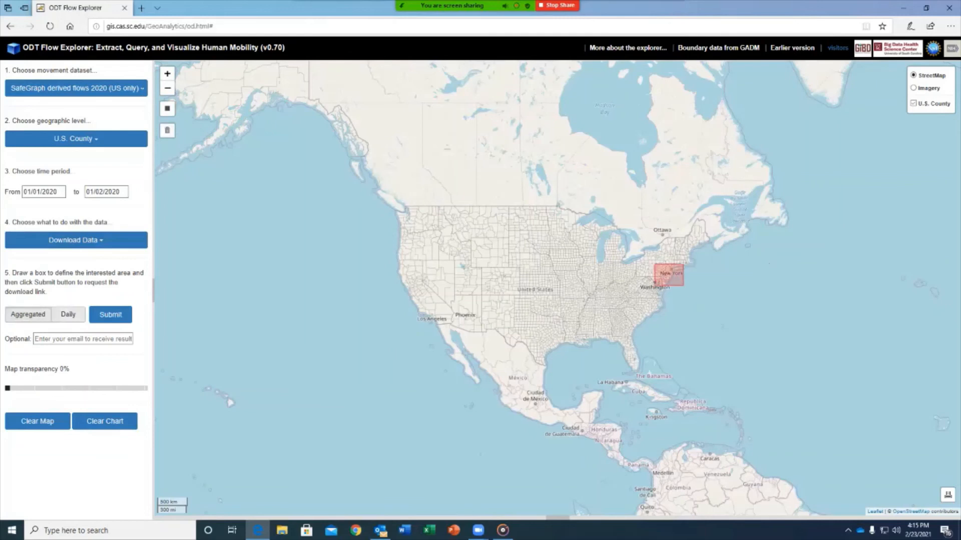
click(68, 315)
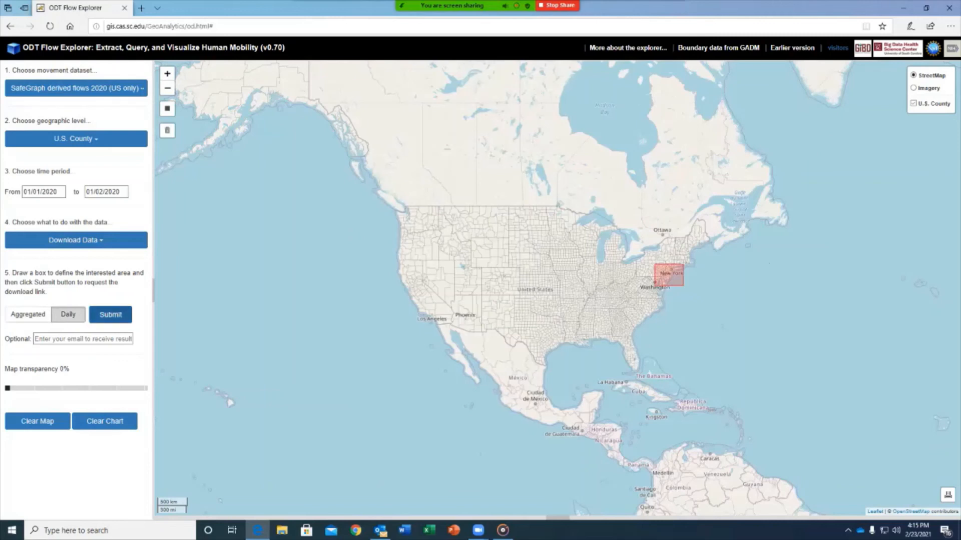
click(83, 339)
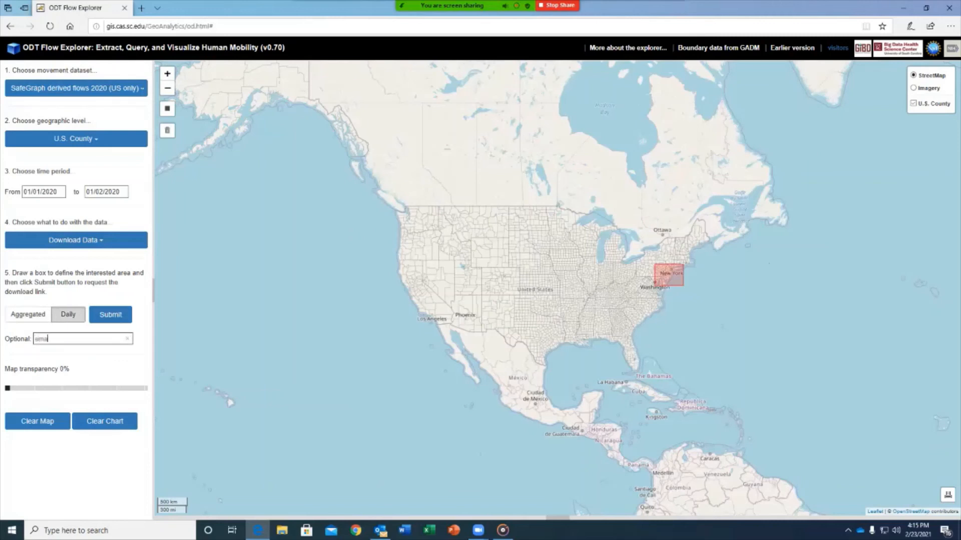
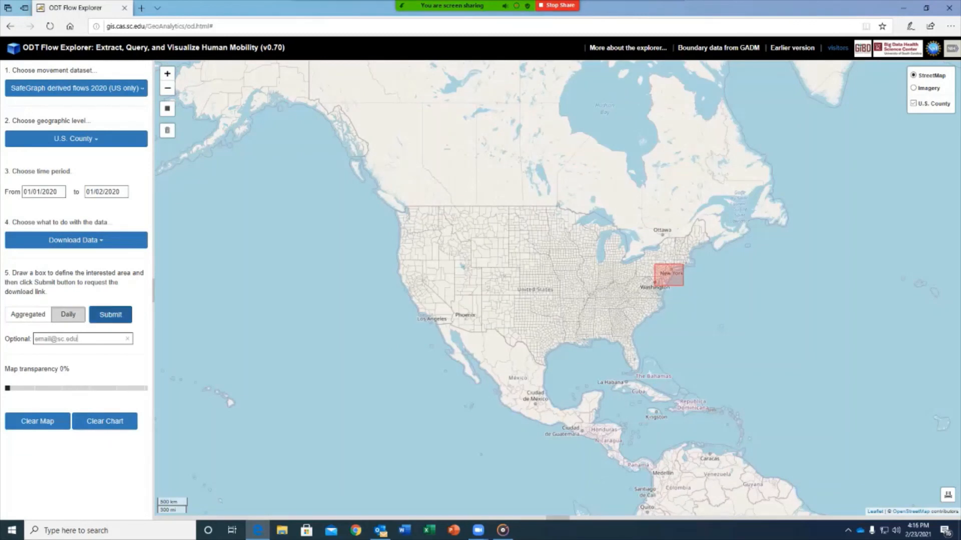
click(110, 315)
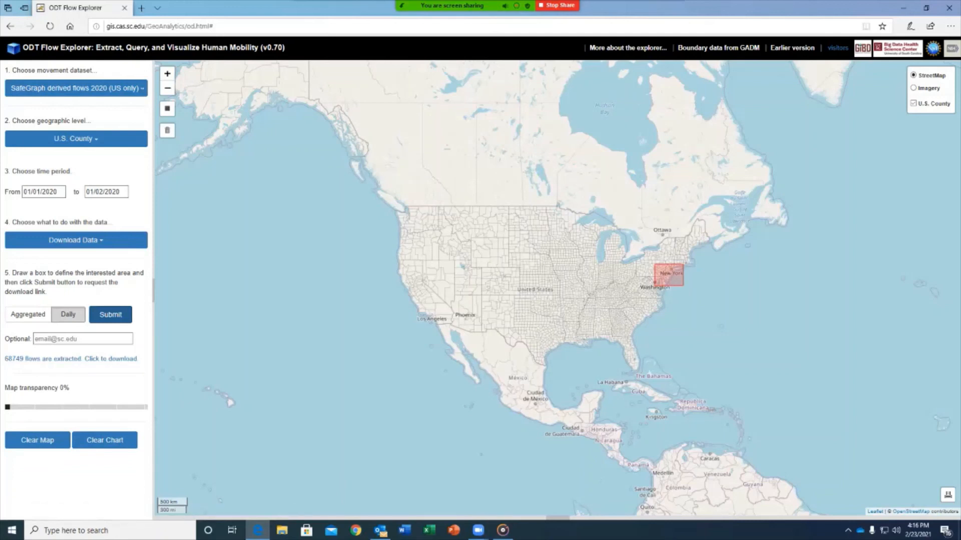
click(29, 314)
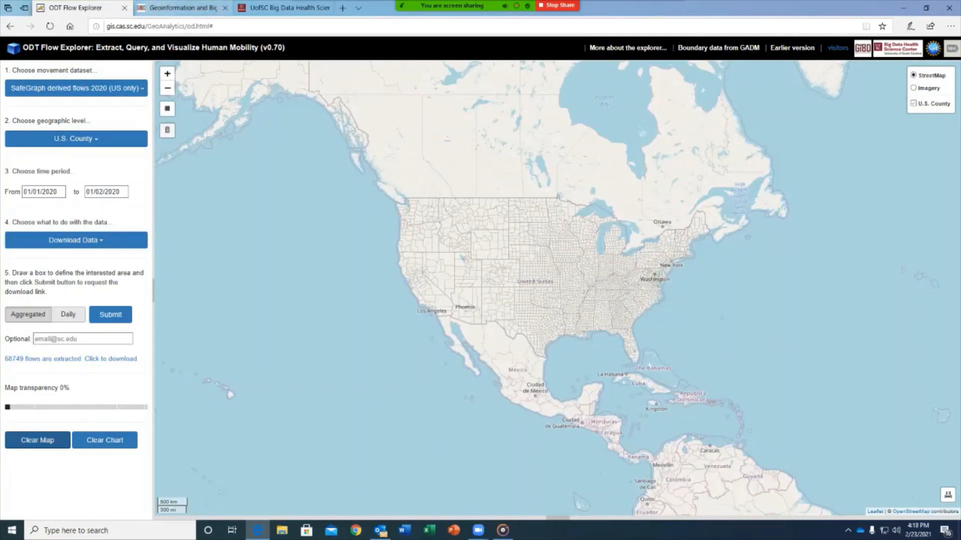
On the GIBD lab homepage, open the ODT Flow Explorer project article.
click(183, 8)
scroll(315, 307, down, 7)
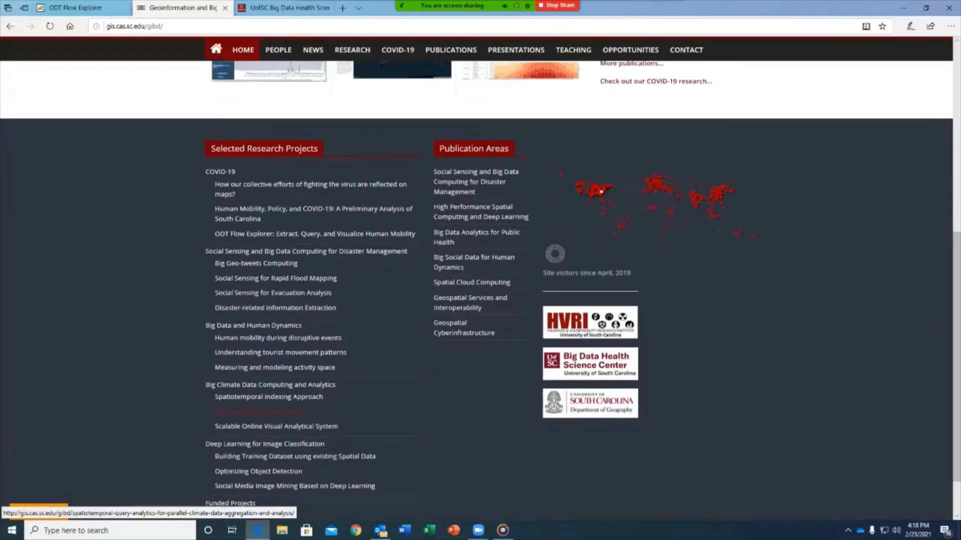
scroll(315, 306, up, 1)
click(314, 306)
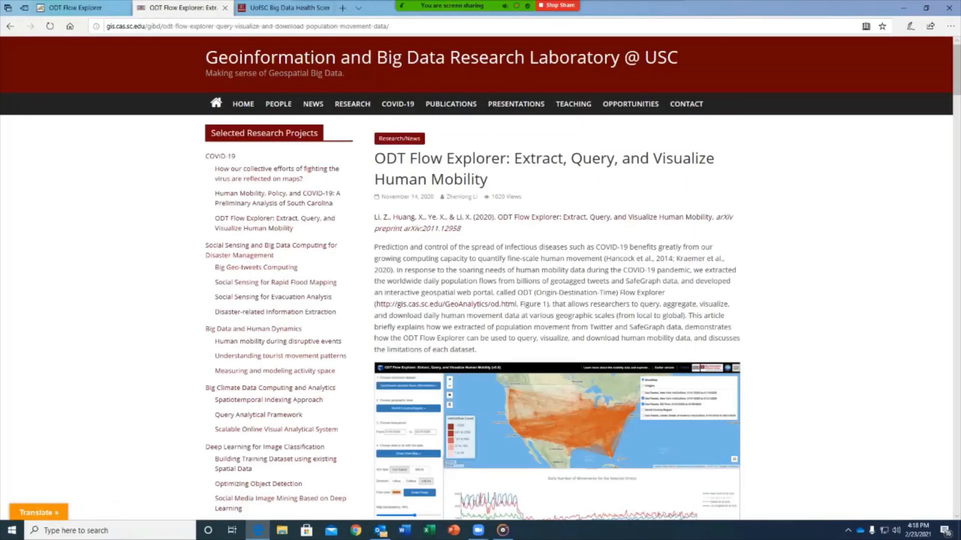
Read through the article on querying, visualizing and downloading population movement data.
scroll(314, 306, down, 5)
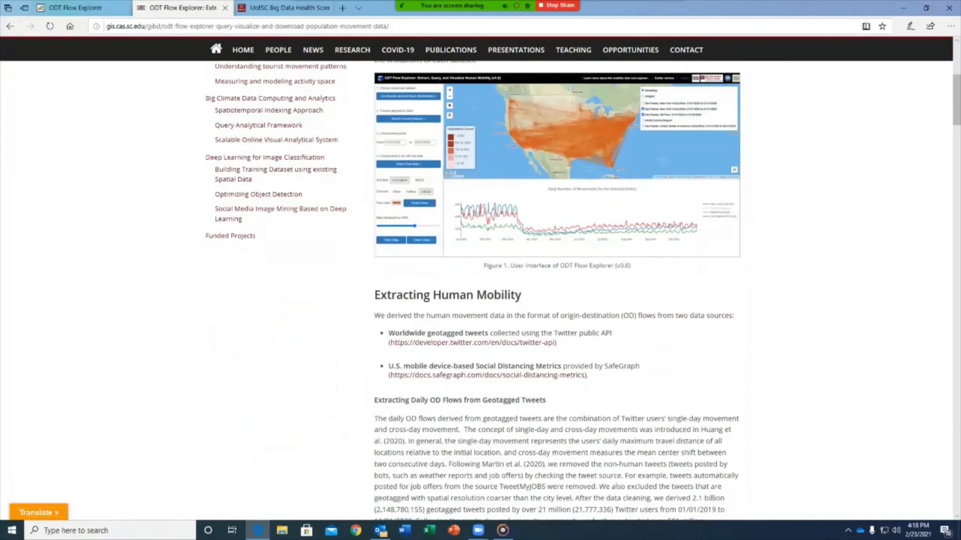
scroll(314, 306, down, 4)
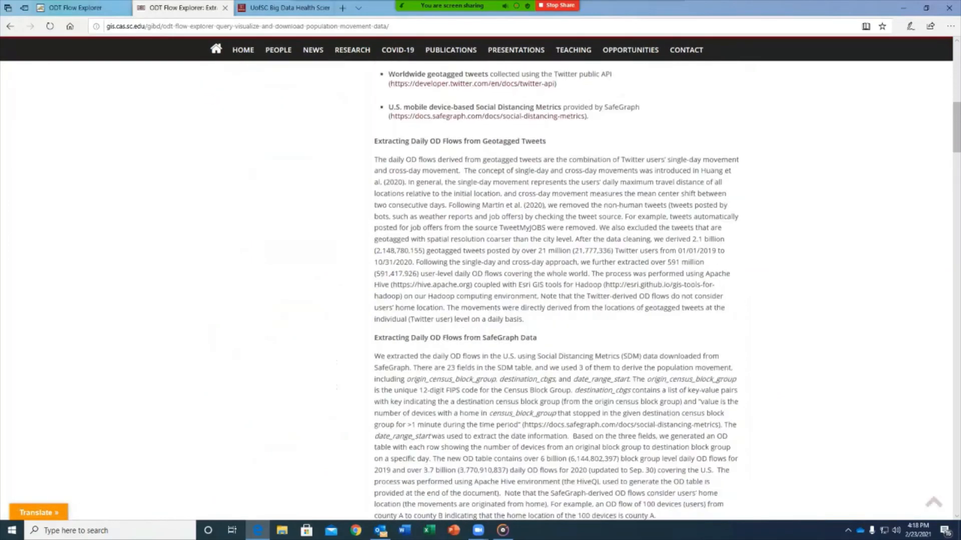
scroll(556, 290, down, 13)
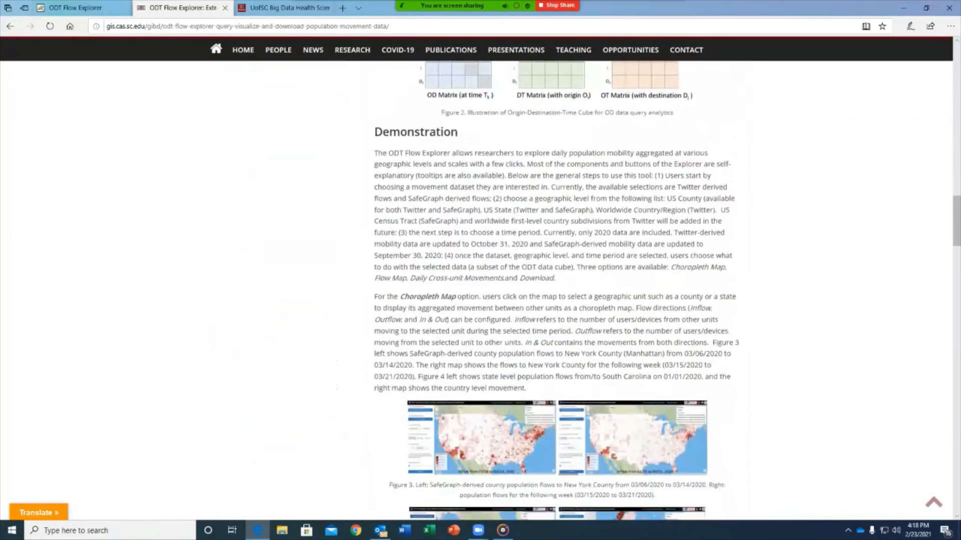
scroll(555, 290, down, 20)
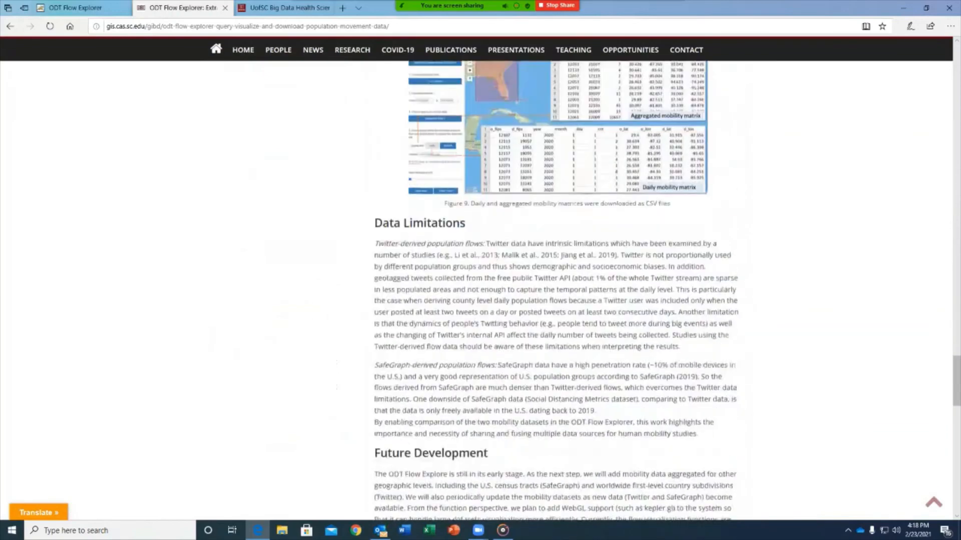
scroll(555, 290, down, 7)
scroll(555, 290, up, 6)
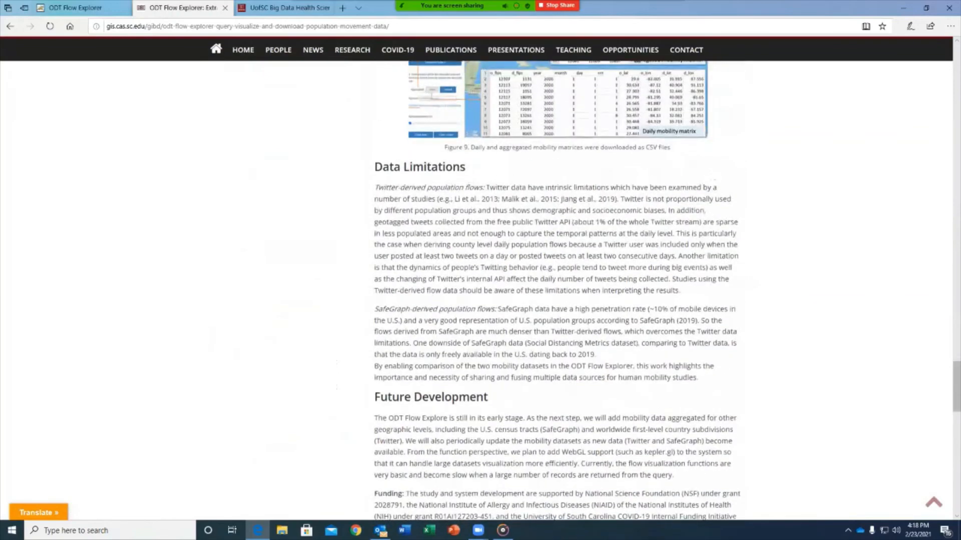
scroll(556, 291, down, 4)
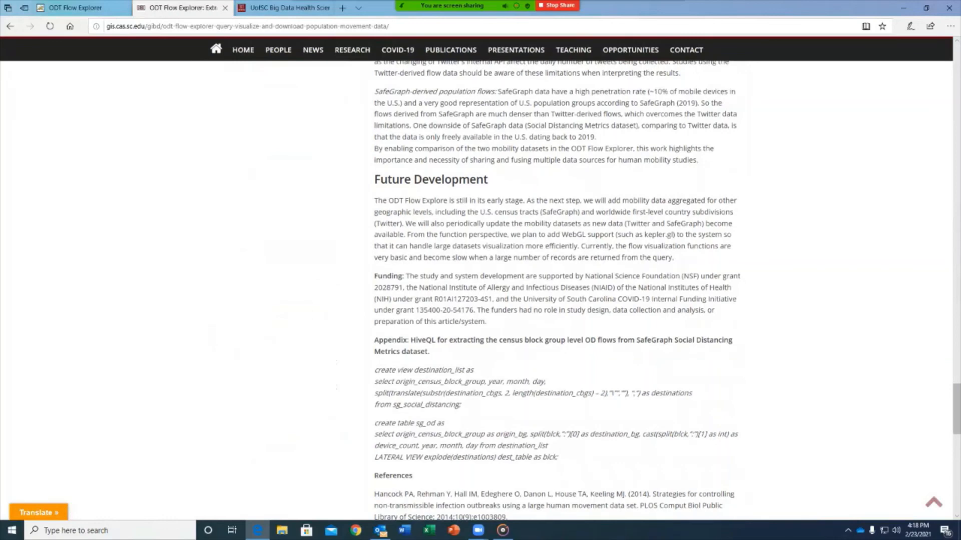
scroll(555, 290, down, 7)
scroll(556, 290, up, 5)
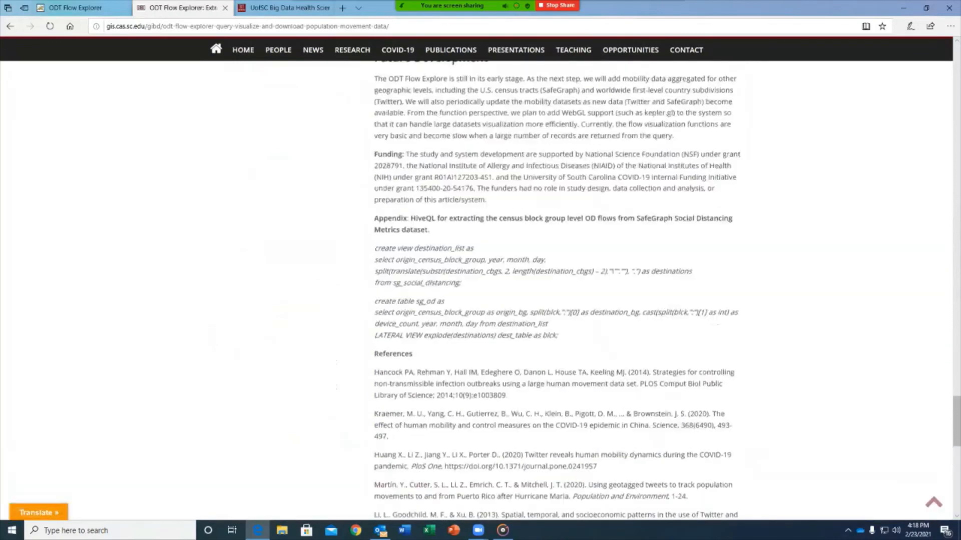
scroll(555, 291, up, 10)
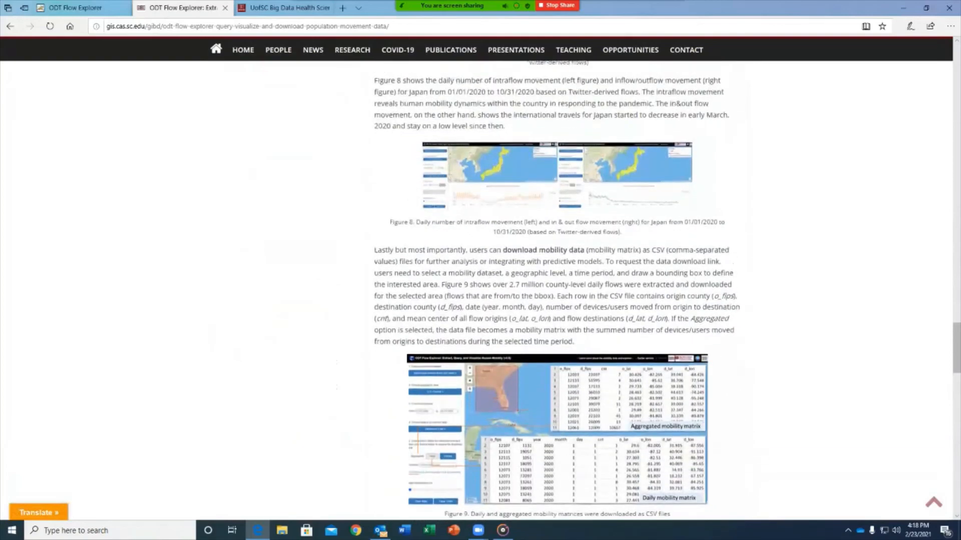
scroll(555, 290, up, 20)
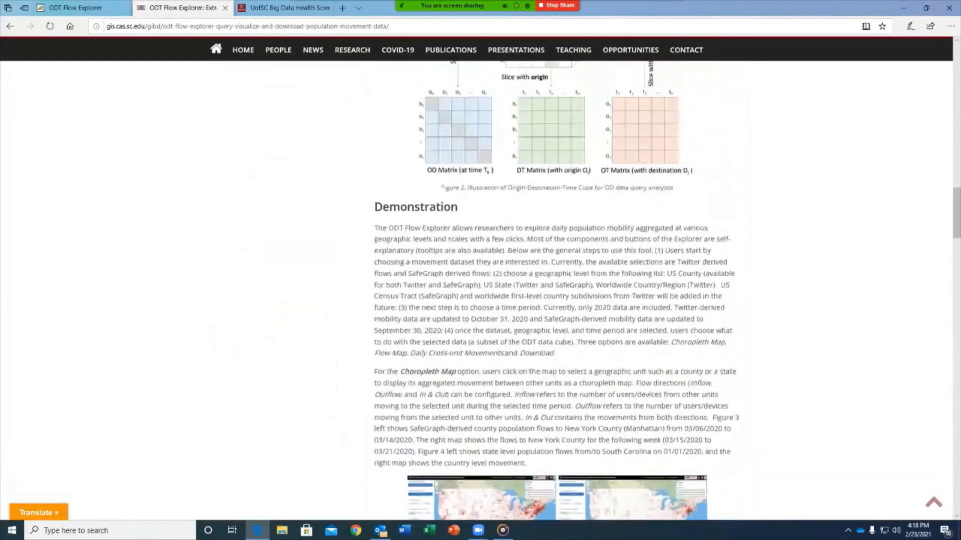
scroll(475, 300, up, 15)
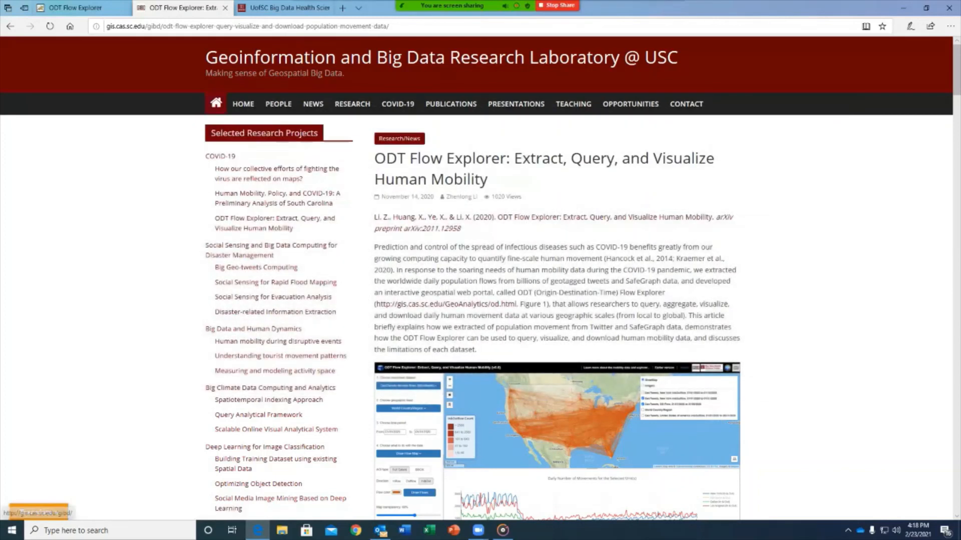
Return to the GIBD homepage, then move to the UofSC Big Data Health Science Center page, selecting each web address.
click(243, 104)
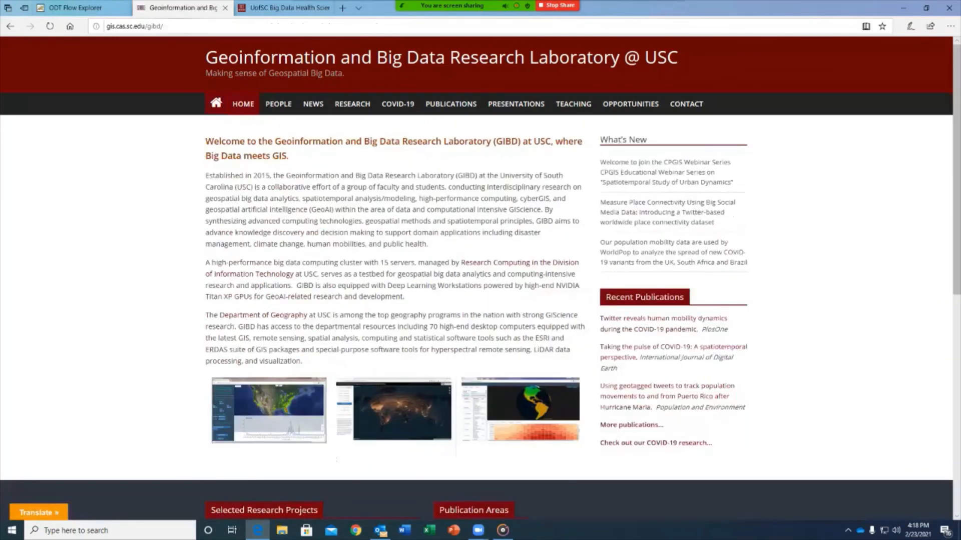
click(150, 26)
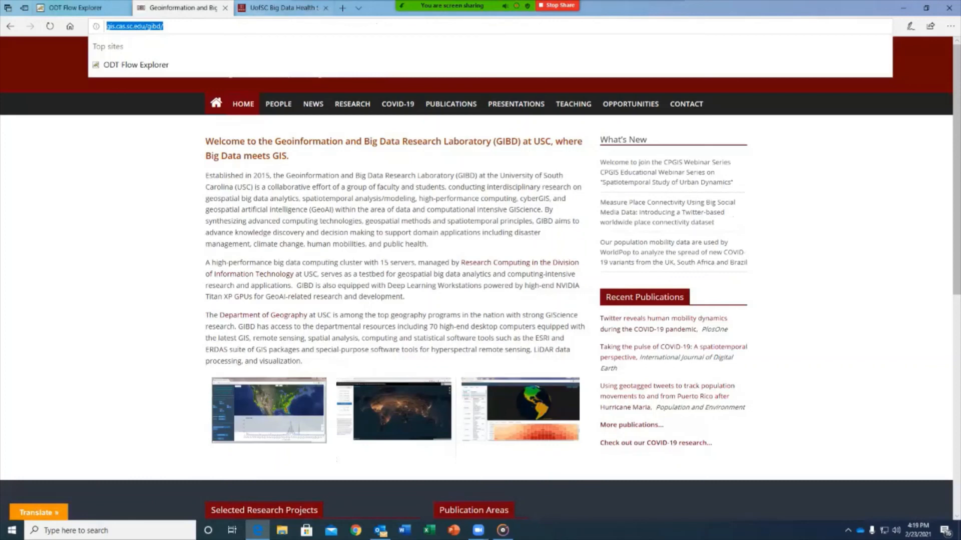
click(287, 8)
scroll(480, 280, down, 15)
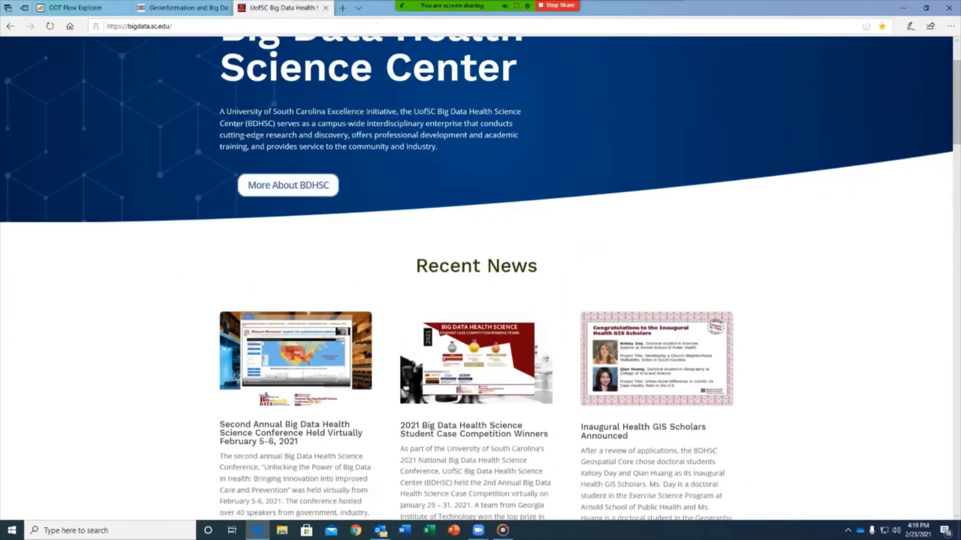
scroll(480, 281, up, 8)
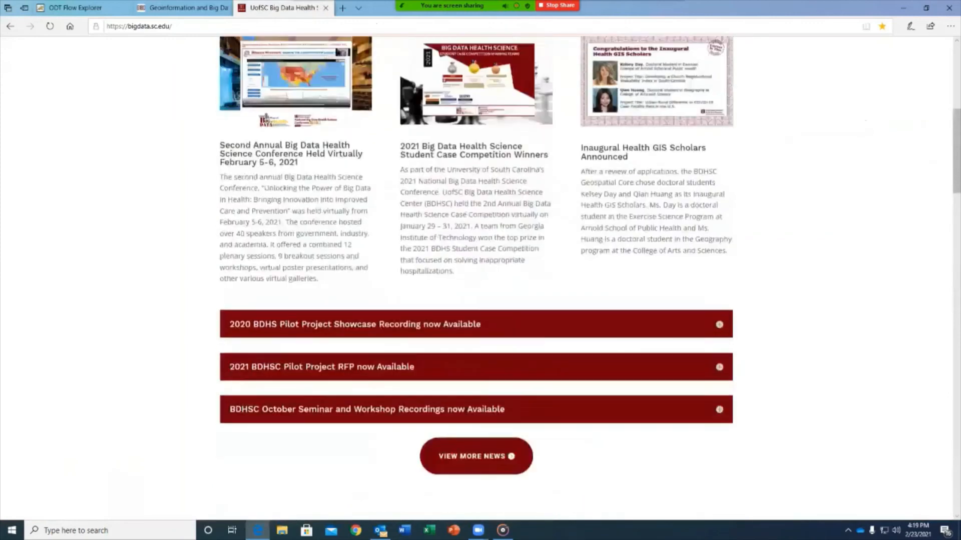
click(200, 26)
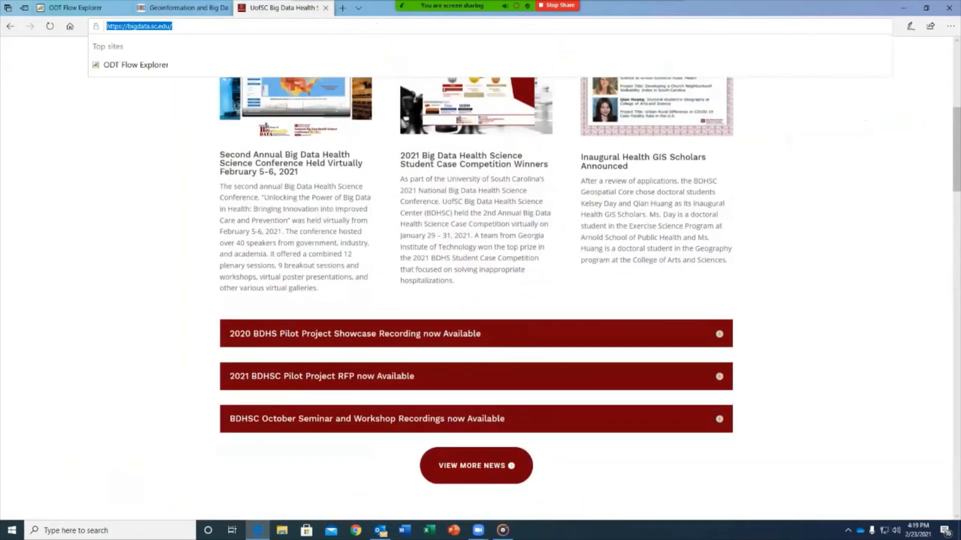